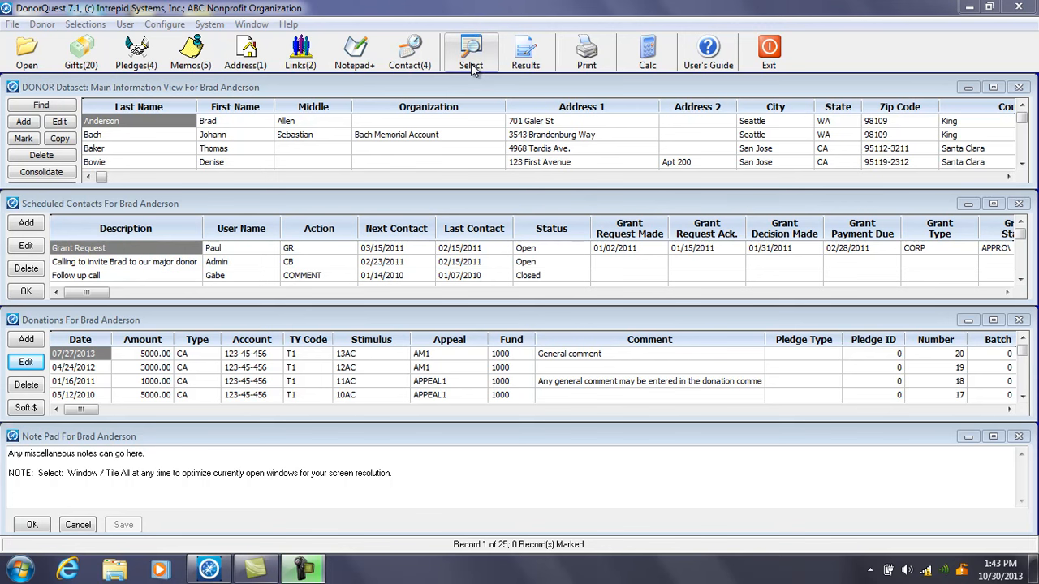
Start a new donor selection named "All donors who live in CA" and choose State as its first range field.
left_click(471, 65)
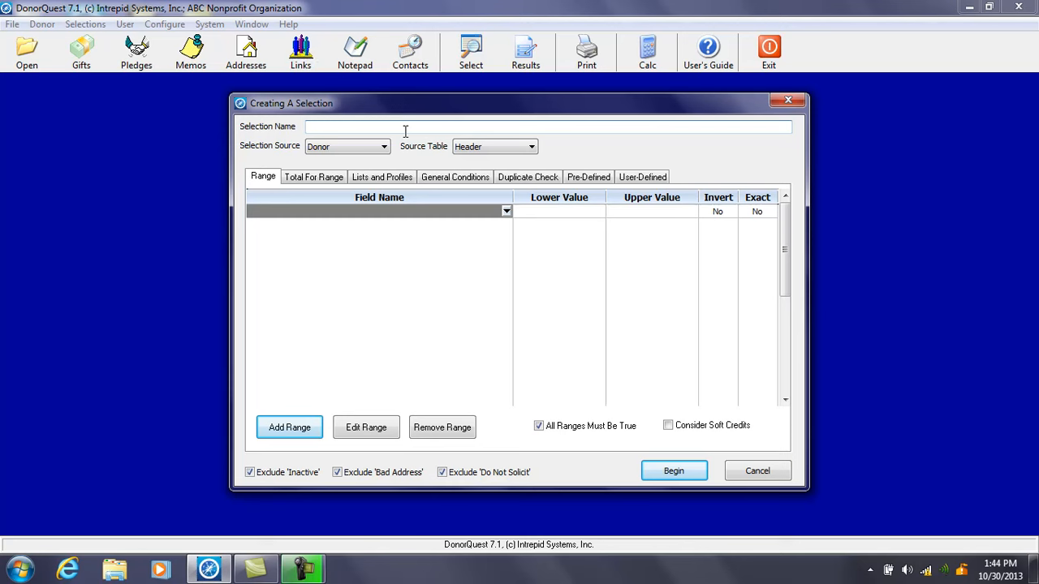
type("All donors who live in CA")
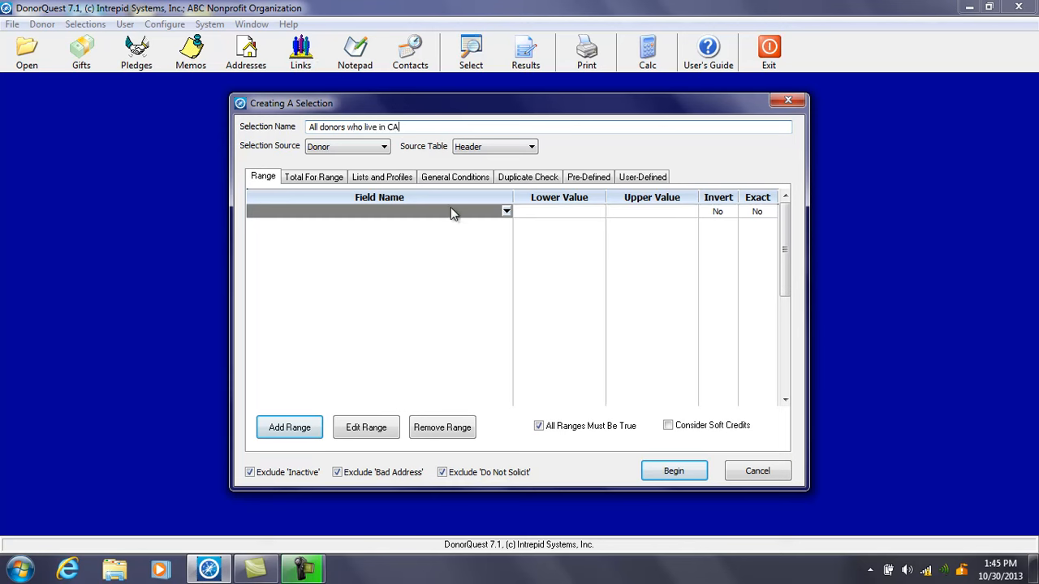
left_click(507, 212)
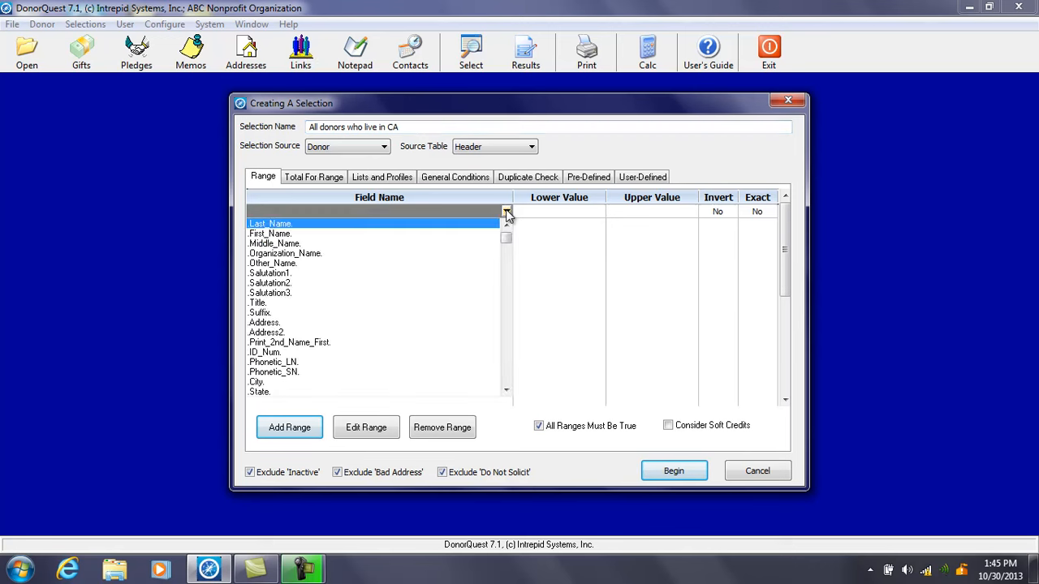
left_click(280, 392)
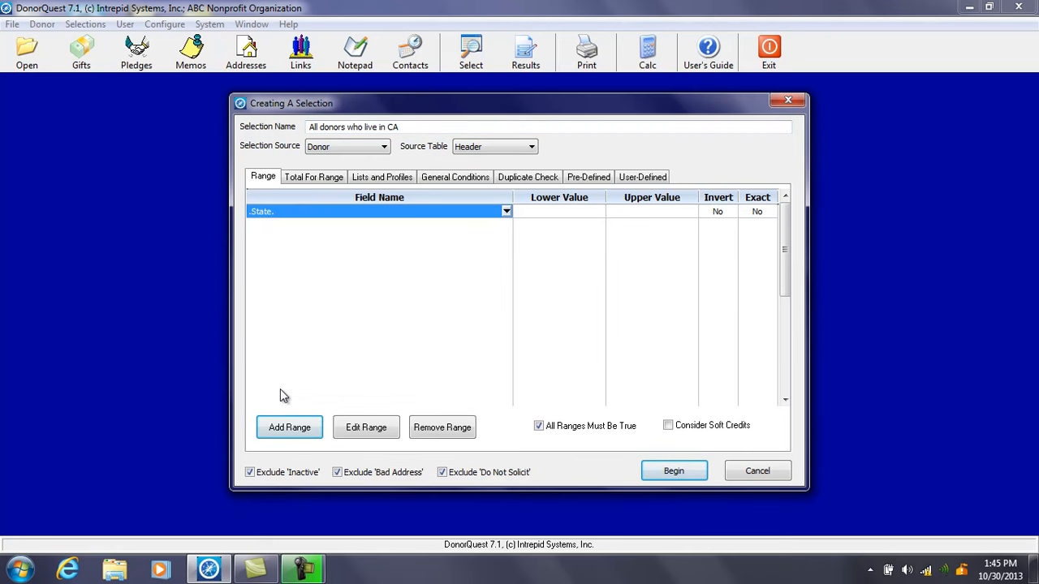
Set both the lower and upper code of the State range to CA - California.
double_click(569, 214)
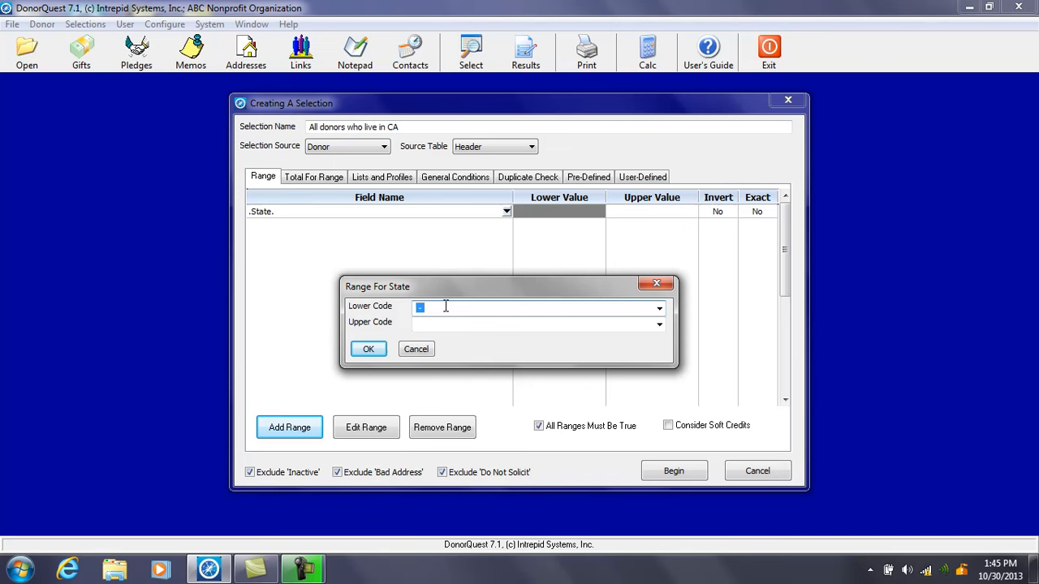
type("CA")
key("Tab")
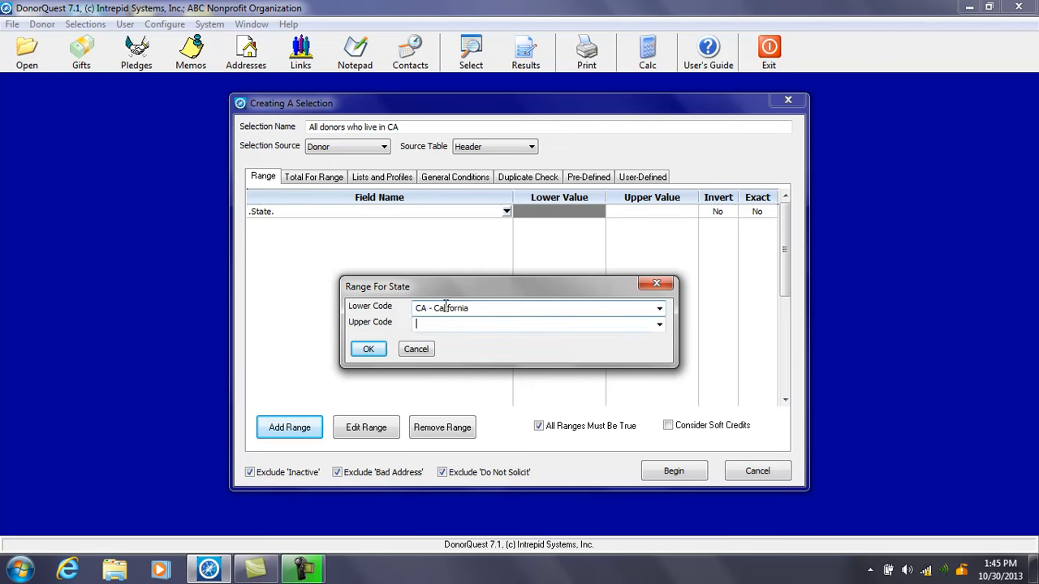
type("CA")
key("Tab")
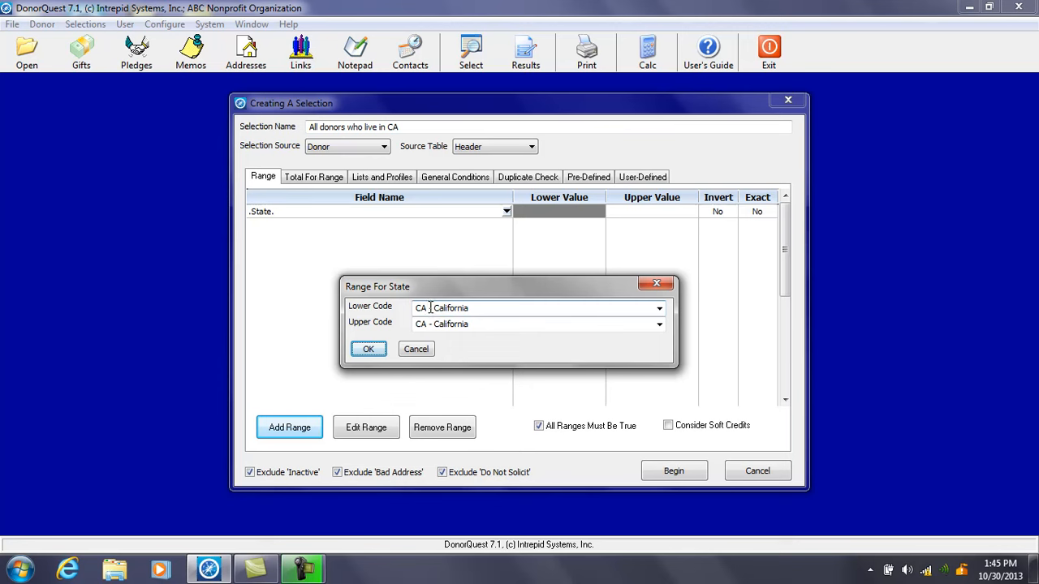
left_click(365, 351)
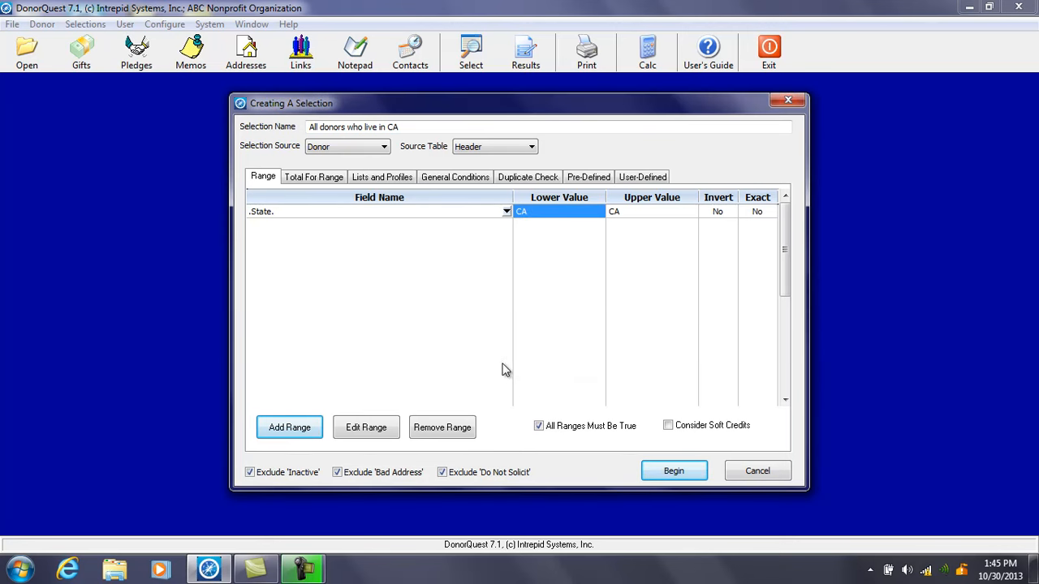
Run the California selection and view its donor records in an enlarged list, closing the list when done.
left_click(665, 472)
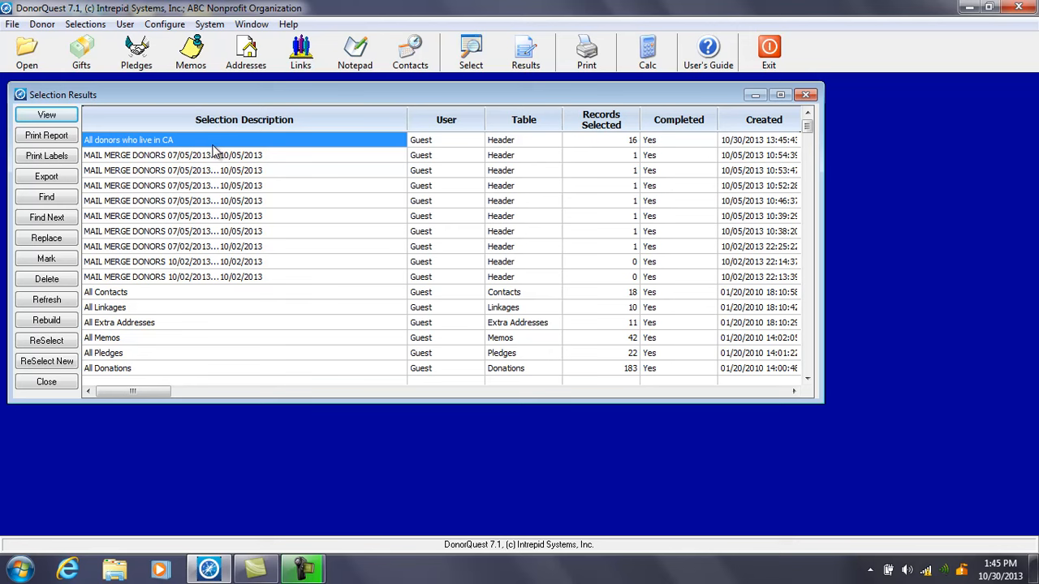
left_click(72, 119)
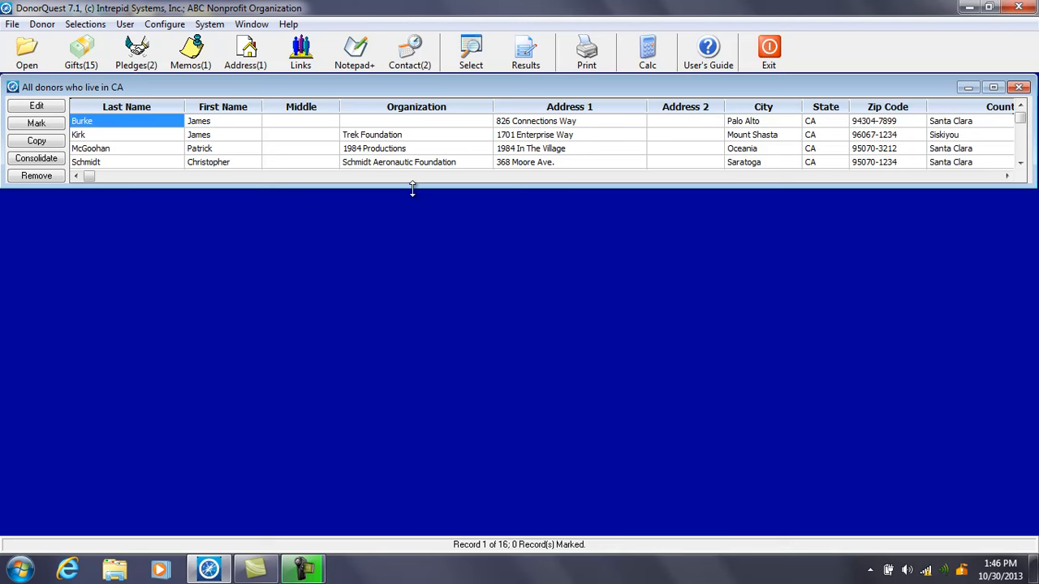
left_click_drag(412, 188, 446, 372)
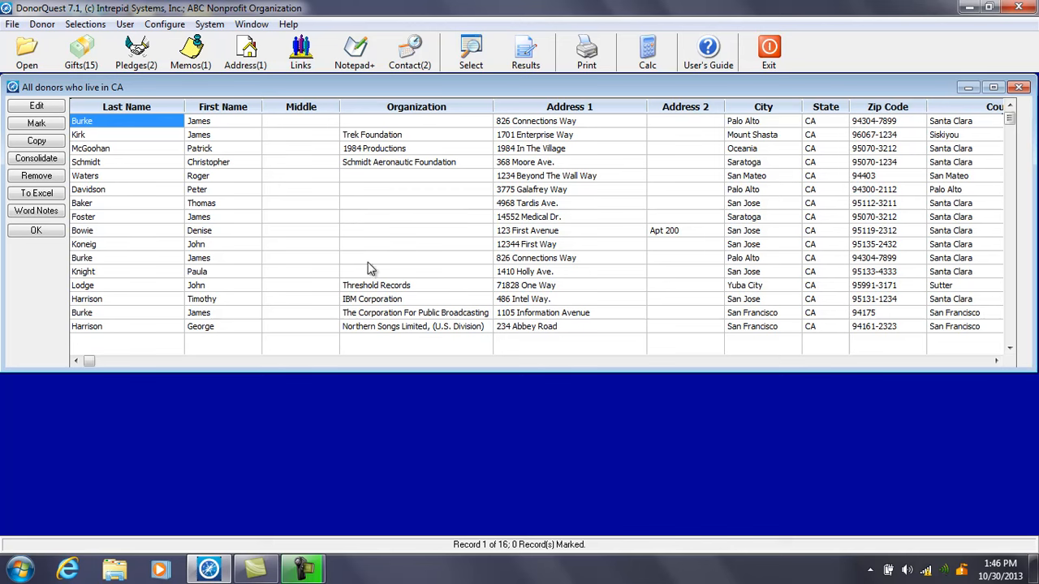
left_click(57, 234)
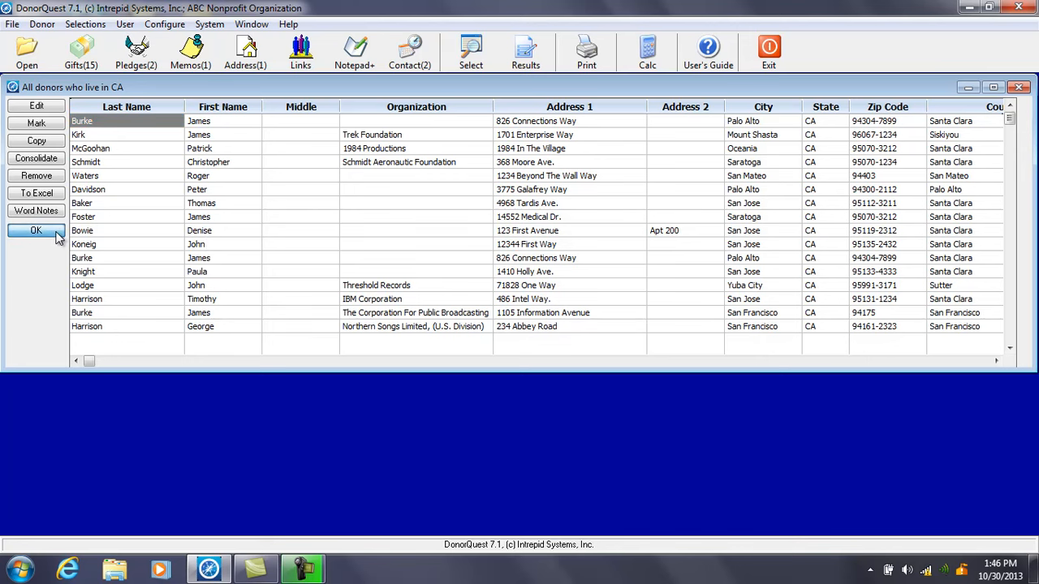
Start a new total-for-range donor selection named "All donors who gave over $100 last CY".
left_click(472, 57)
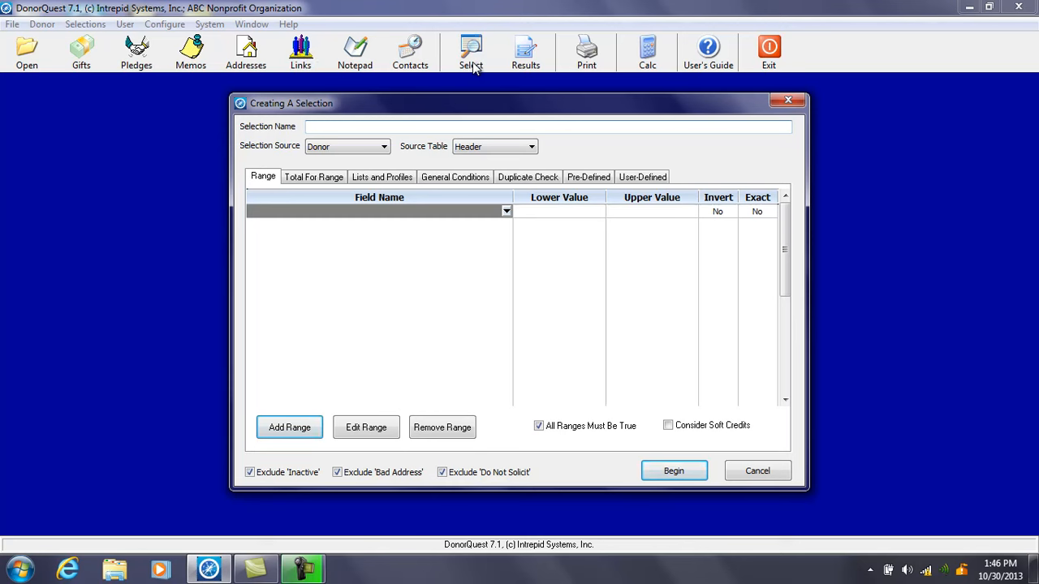
left_click(316, 182)
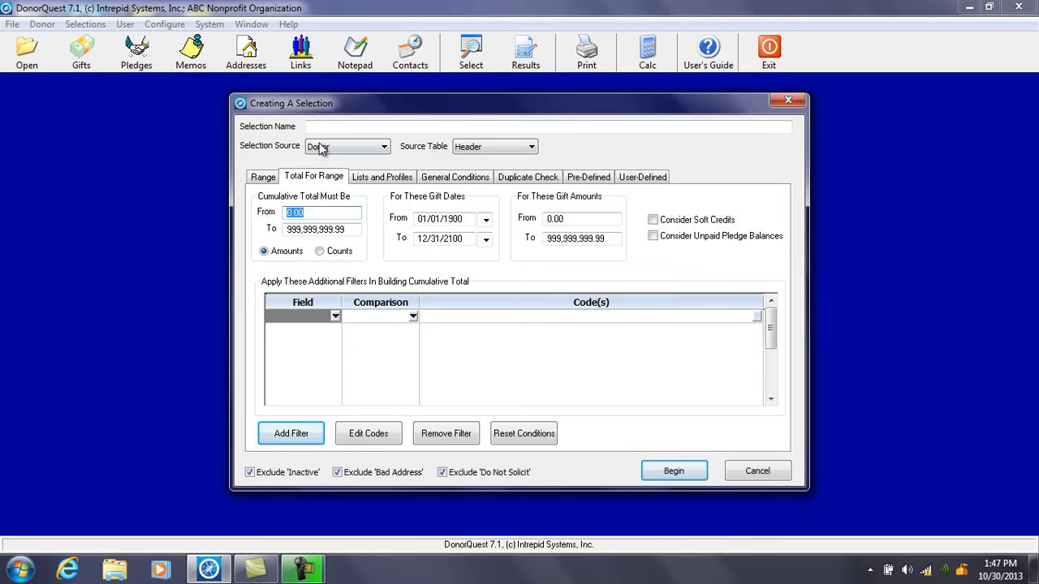
left_click(325, 129)
type("All donor")
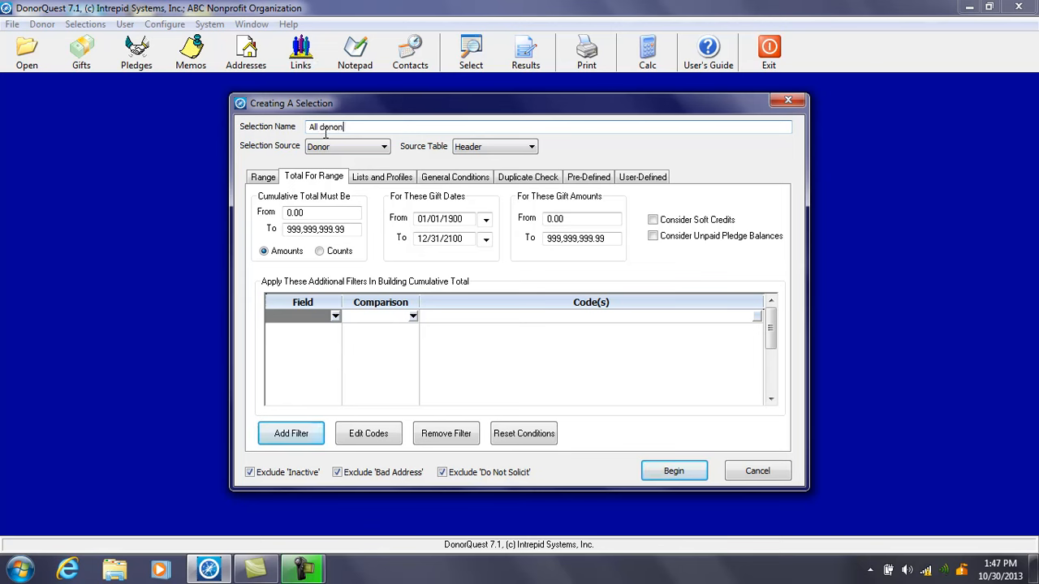
type("s who gave over $100 last CY")
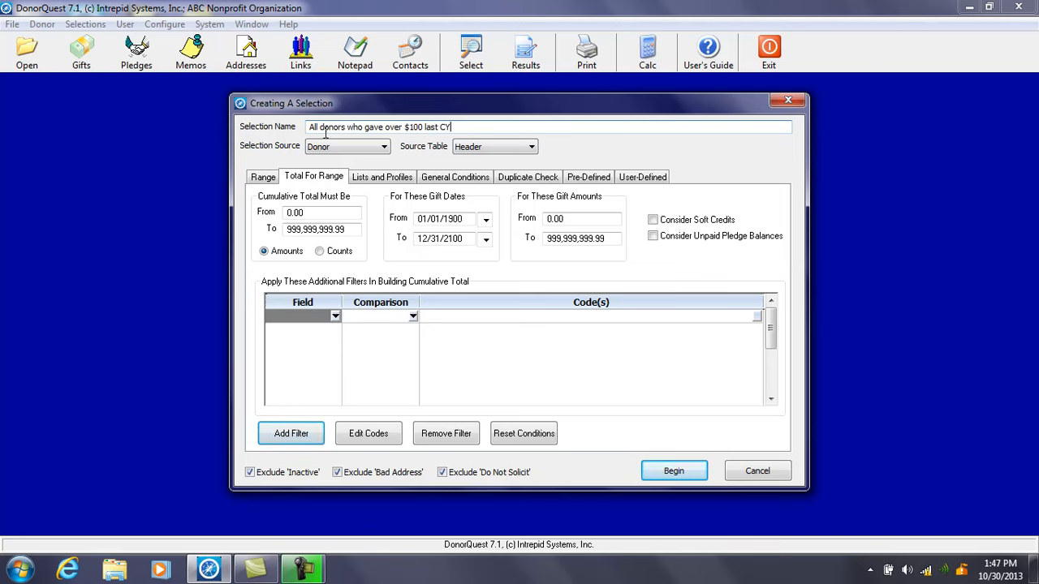
Set the minimum cumulative giving total to 100.
left_click(317, 212)
left_click(316, 212)
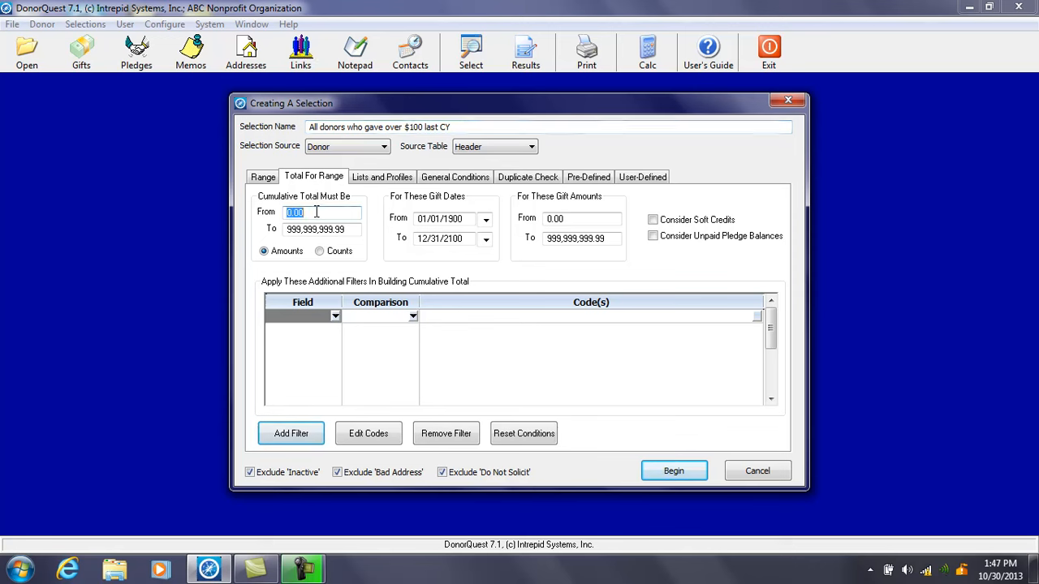
type("100")
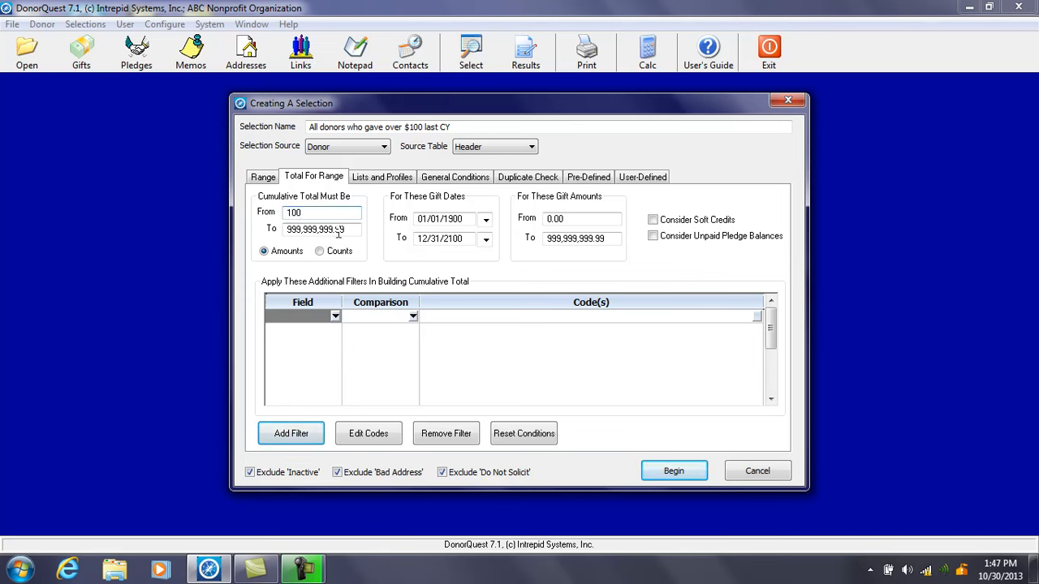
Limit the gift dates to the range from 01/01/2012 to 12/31/2012.
left_click(466, 218)
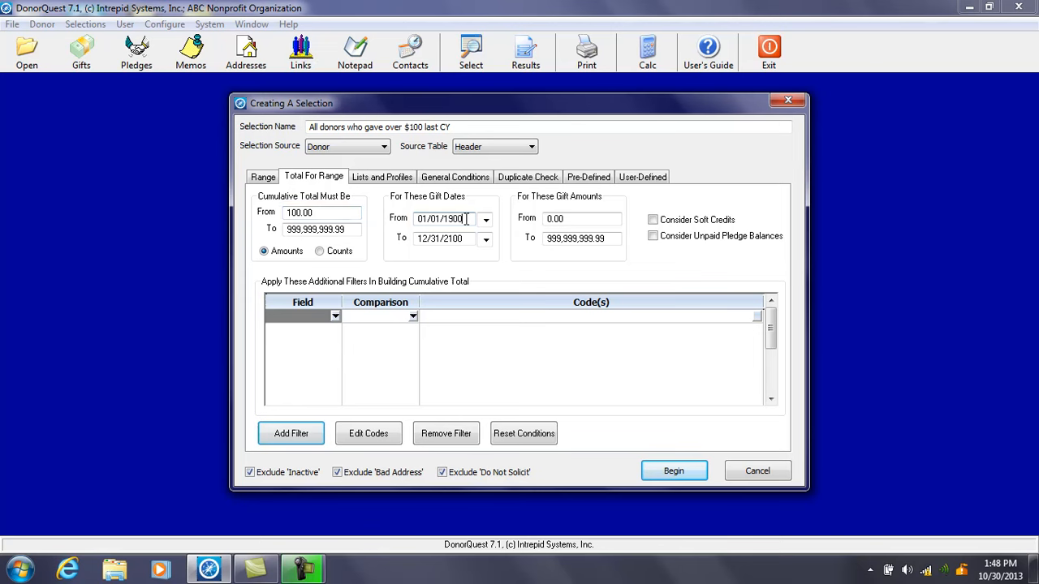
key("BackSpace")
key("BackSpace")
key("BackSpace")
key("BackSpace")
type("2012")
left_click(469, 238)
key("BackSpace")
key("BackSpace")
key("BackSpace")
type("012")
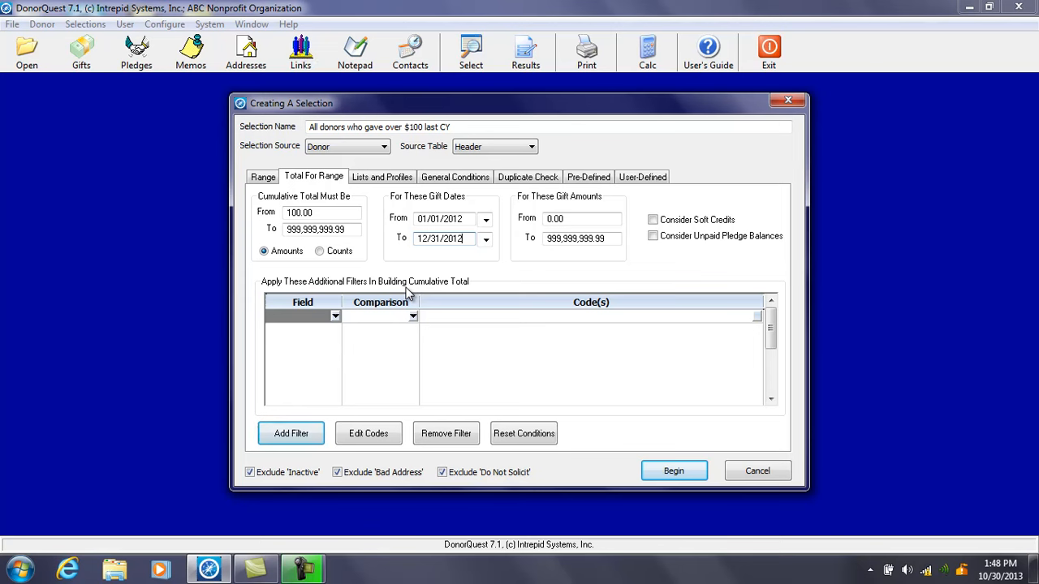
Run the over-$100 selection, then view the selected donor and that donor's gift history.
left_click(669, 472)
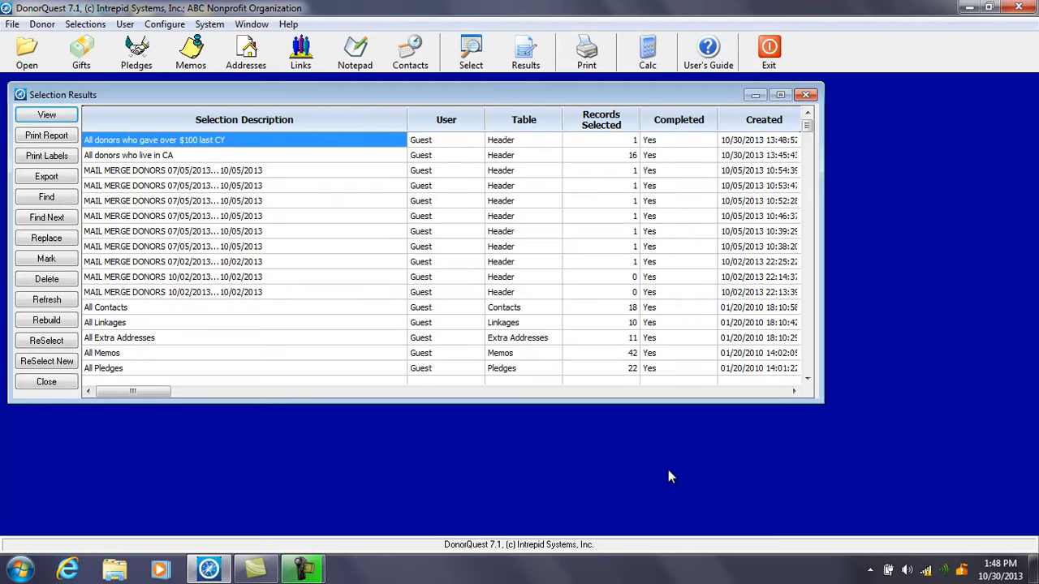
left_click(47, 115)
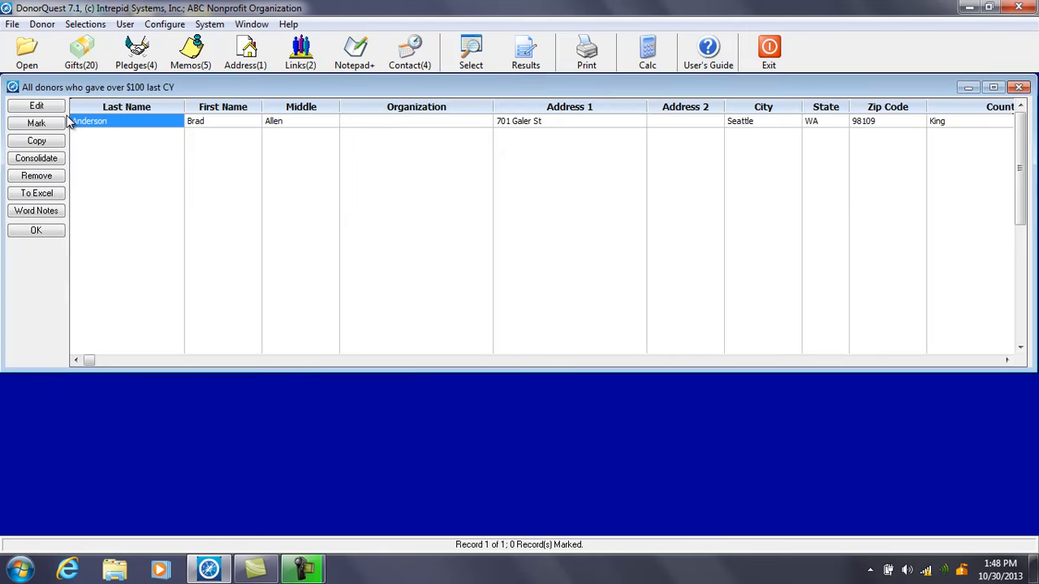
left_click(81, 58)
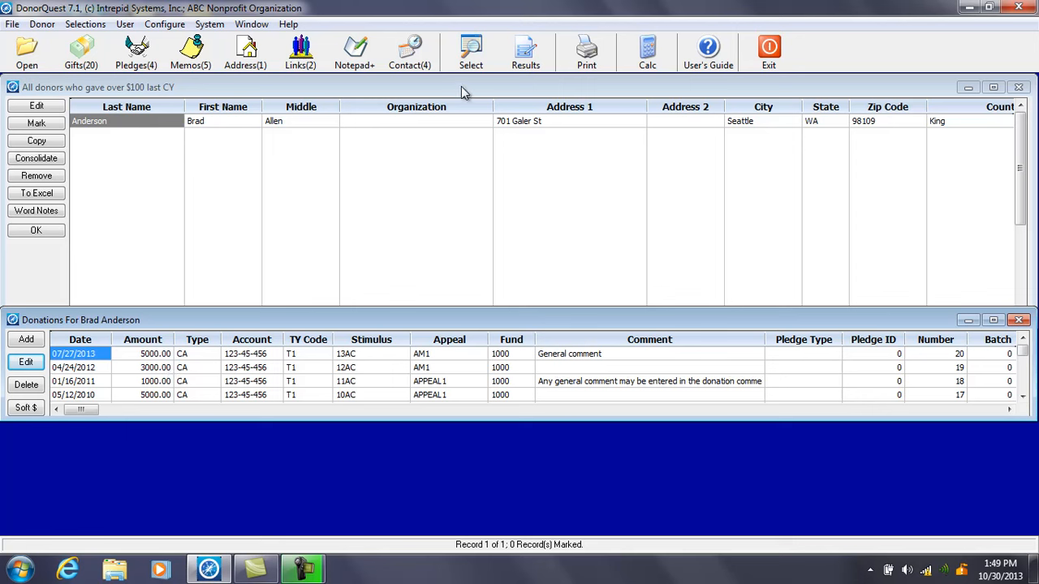
Start another donor selection and include the list code BOAR (Board Member List).
left_click(471, 55)
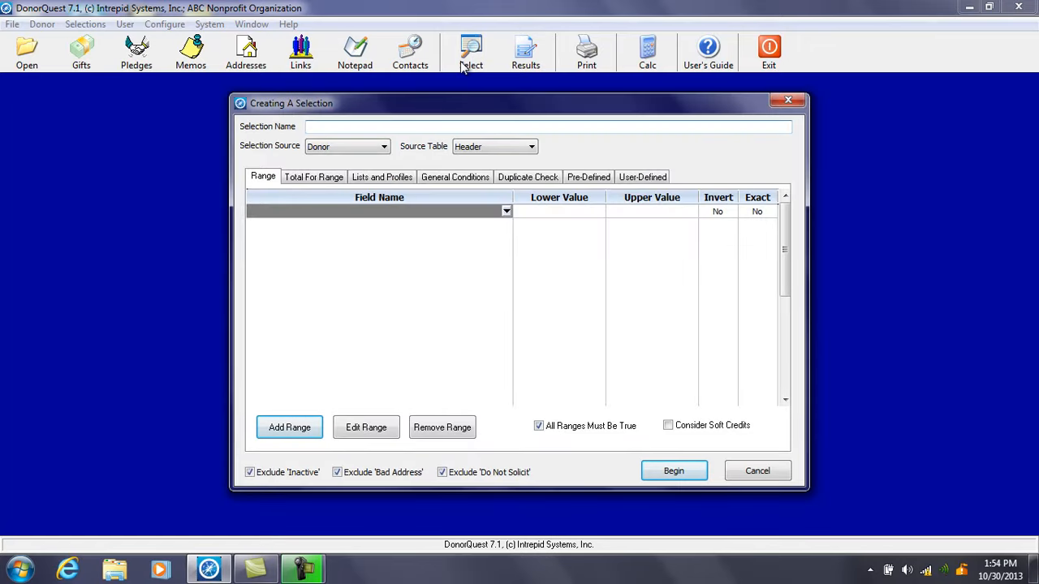
left_click(392, 181)
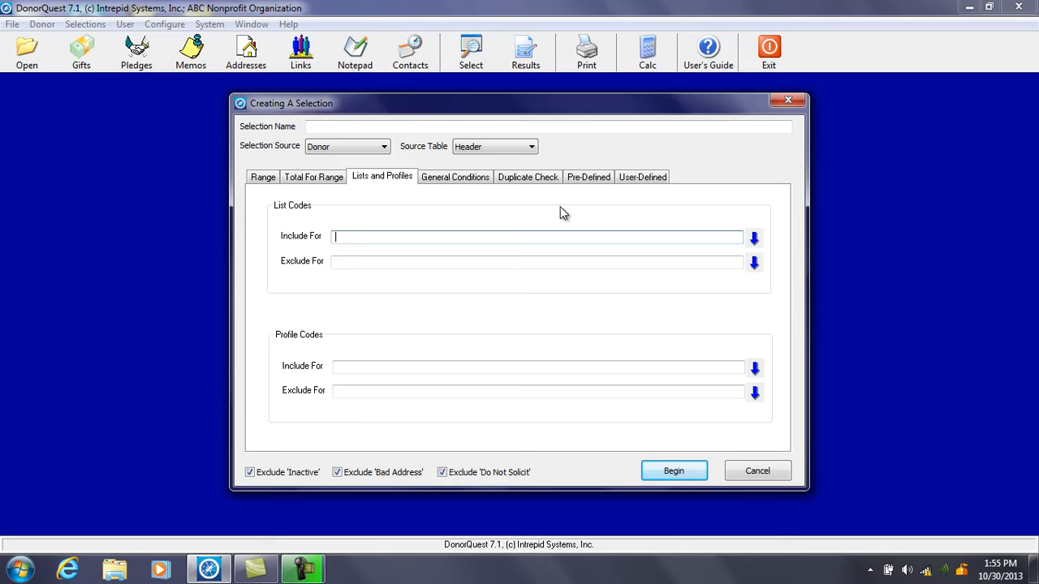
left_click(753, 238)
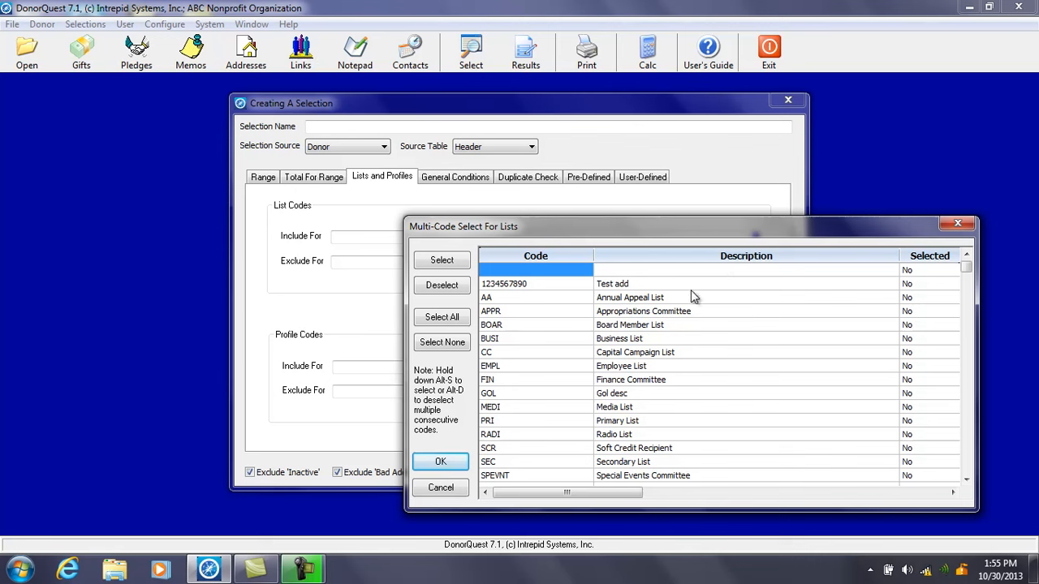
left_click(654, 327)
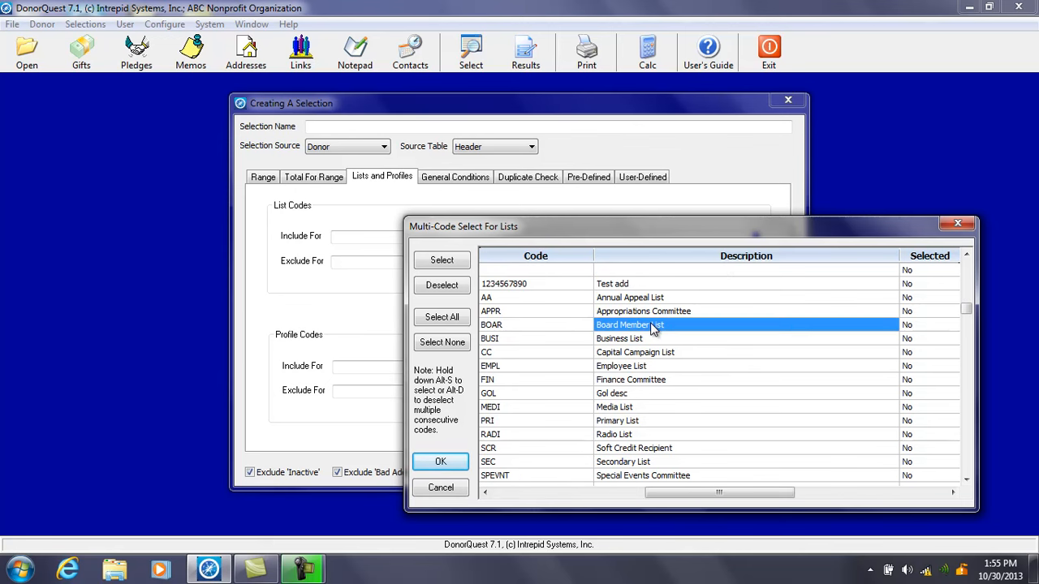
left_click(458, 263)
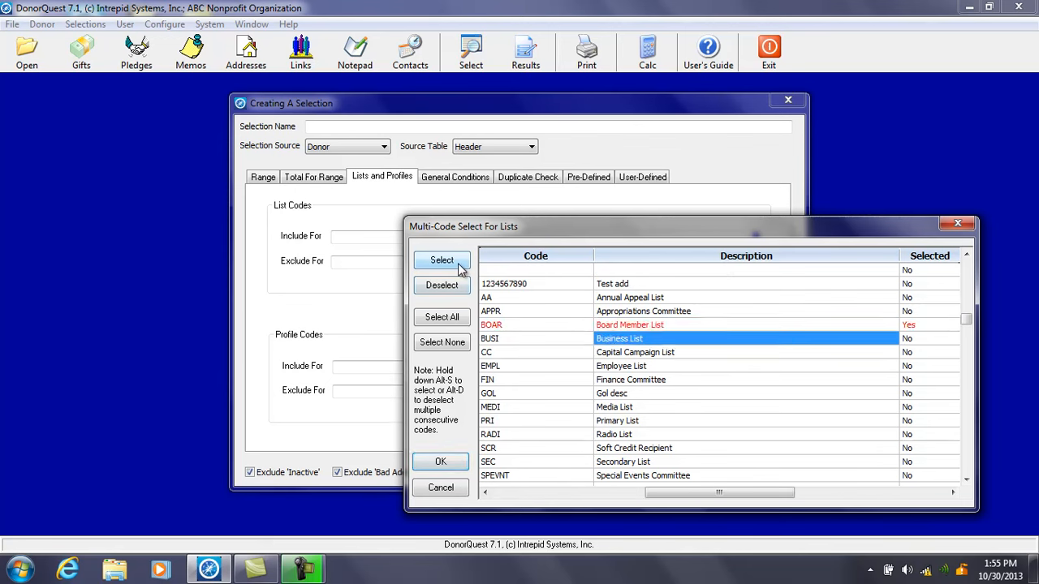
left_click(440, 463)
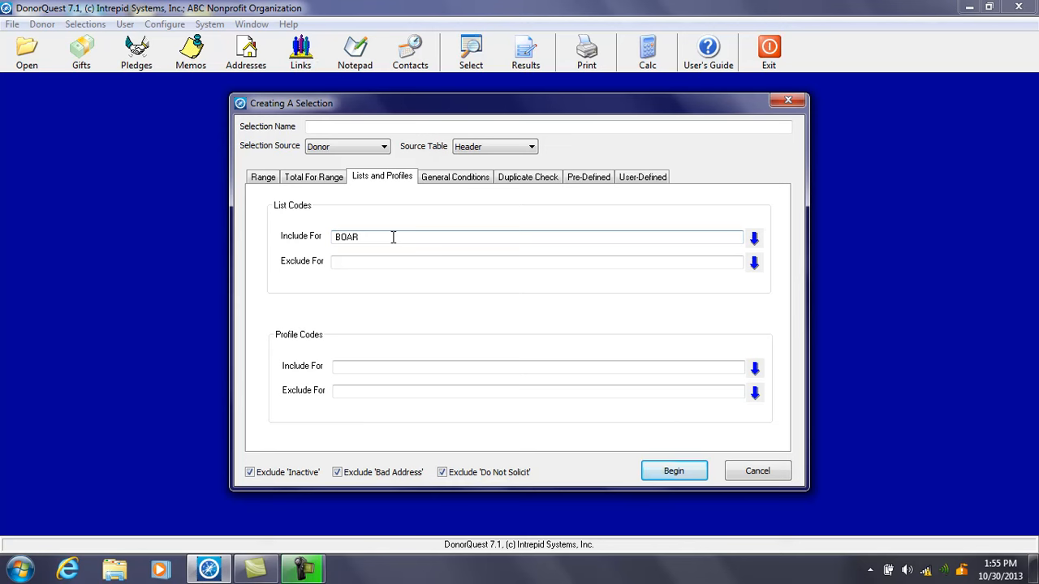
Name the selection "All board members" and run it.
left_click(344, 127)
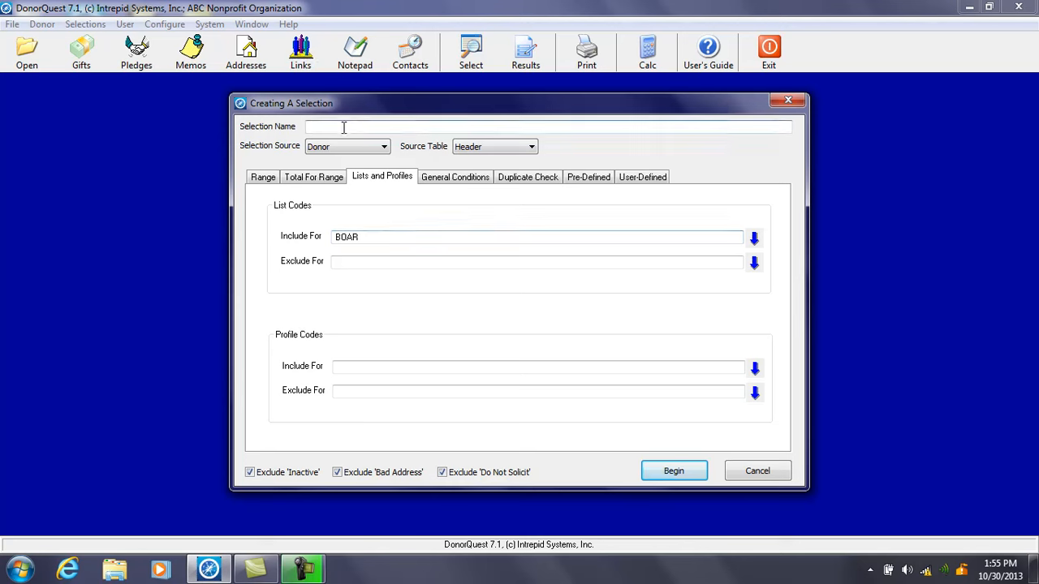
type("All board members")
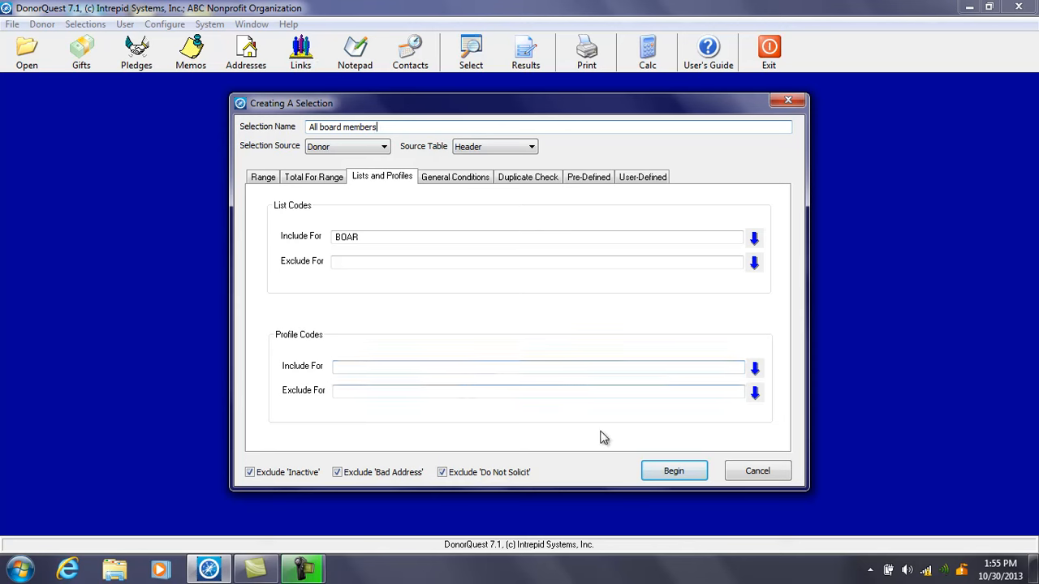
left_click(657, 470)
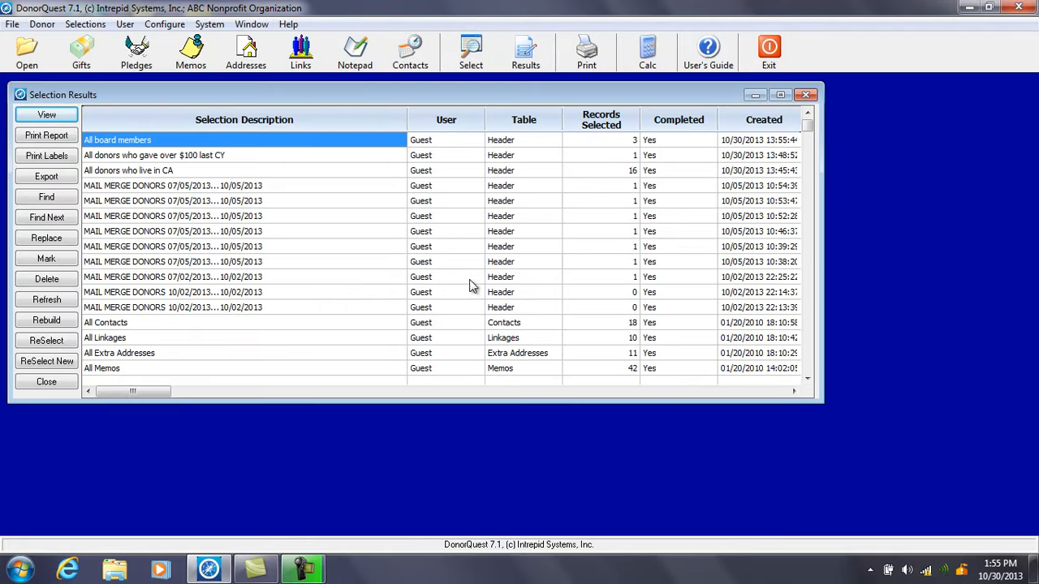
View the board member results and open the first donor's record to check its constituency and list codes.
left_click(46, 115)
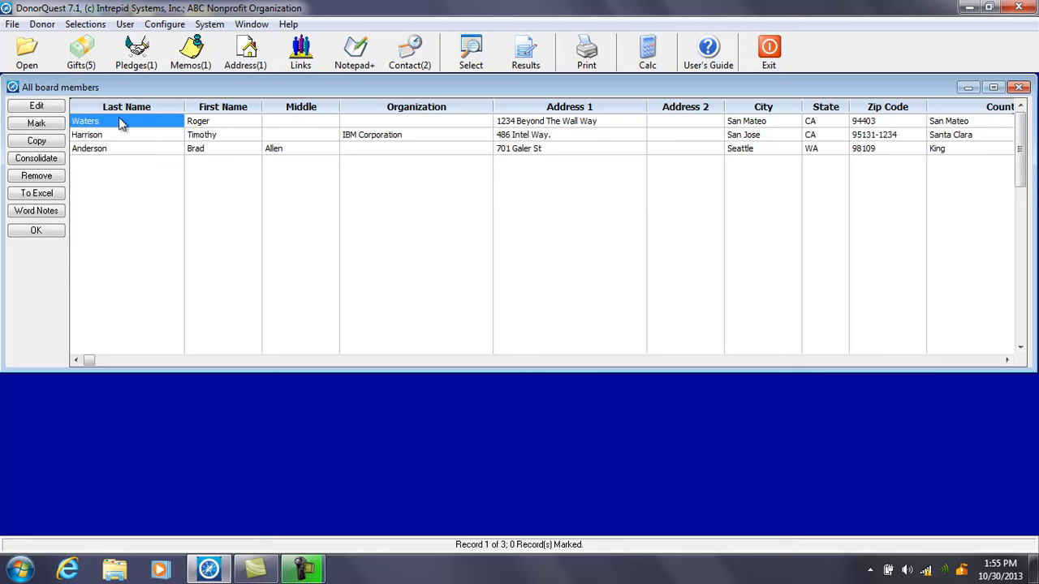
left_click(36, 106)
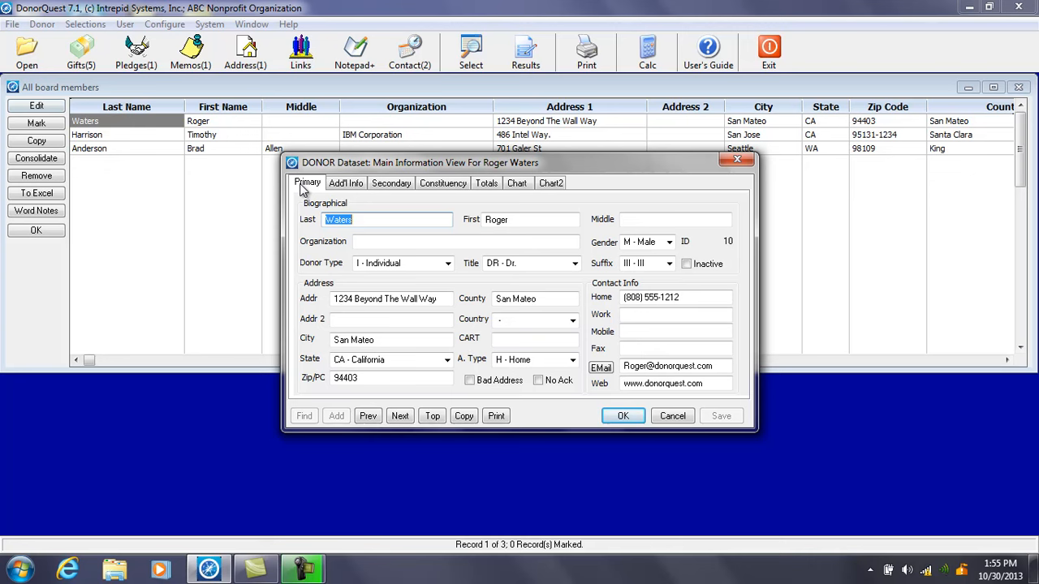
left_click(431, 184)
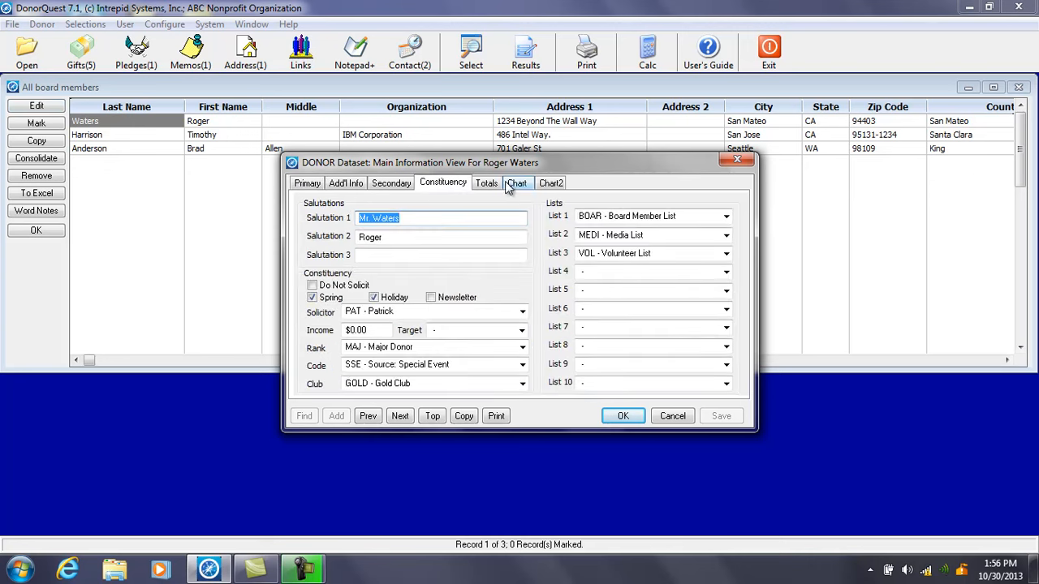
Check the constituency and list codes of the other two board members and close the donor record without saving.
left_click(165, 139)
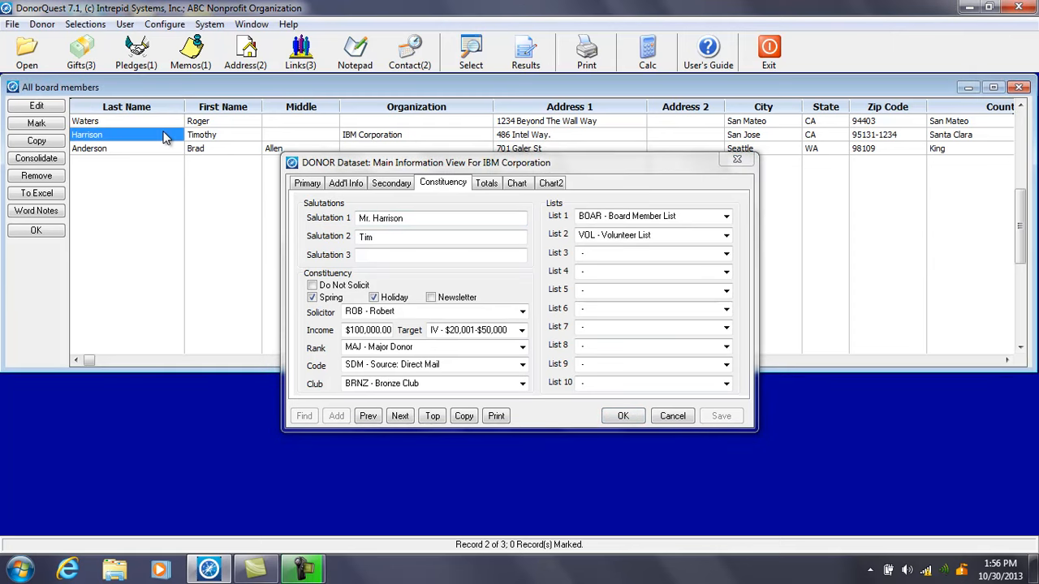
key("Down")
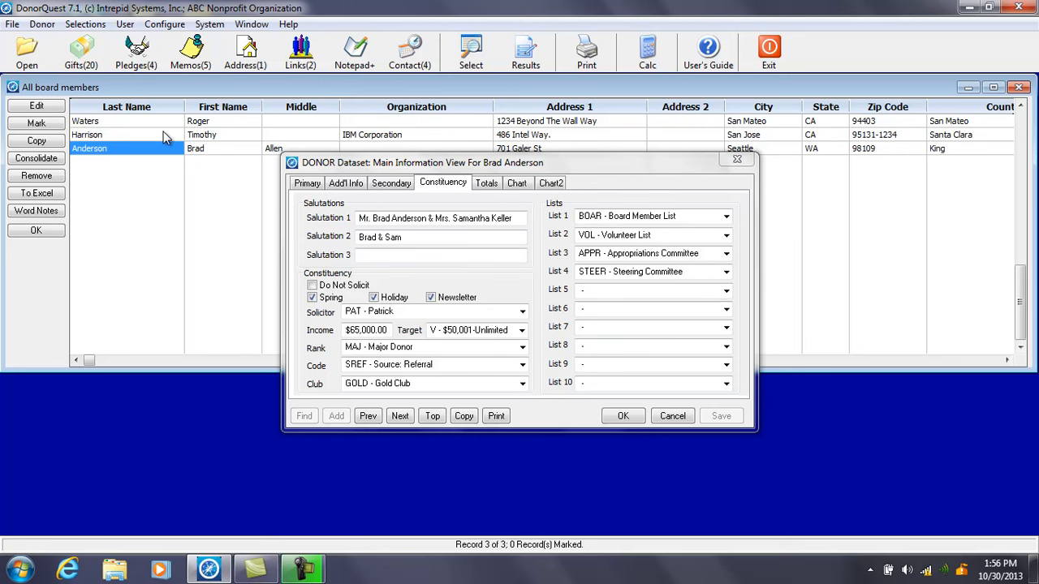
left_click(672, 416)
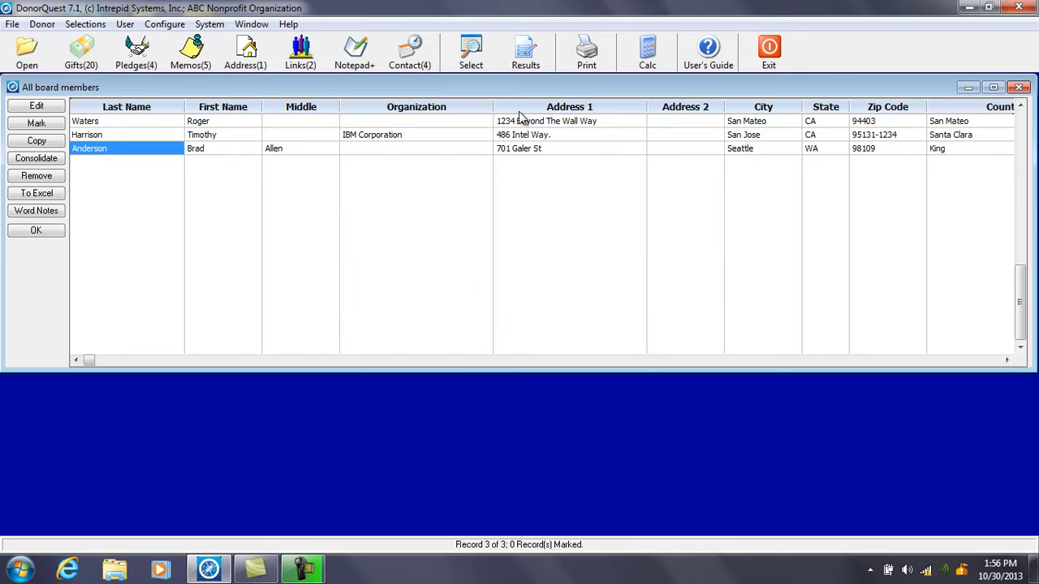
Start another donor selection based on general conditions and name it "All donors who's last name begins with B".
left_click(482, 66)
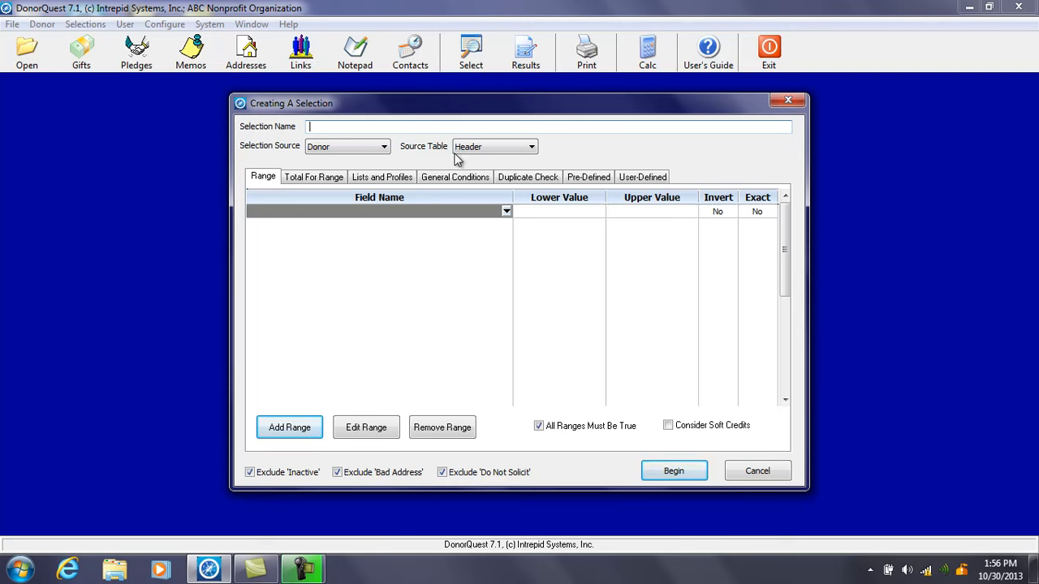
left_click(451, 179)
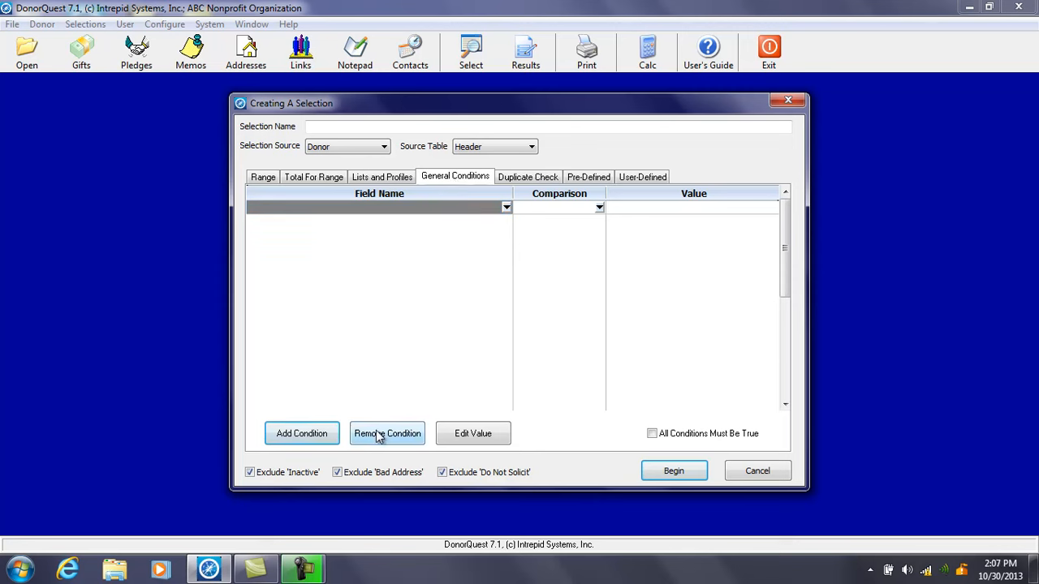
left_click(600, 209)
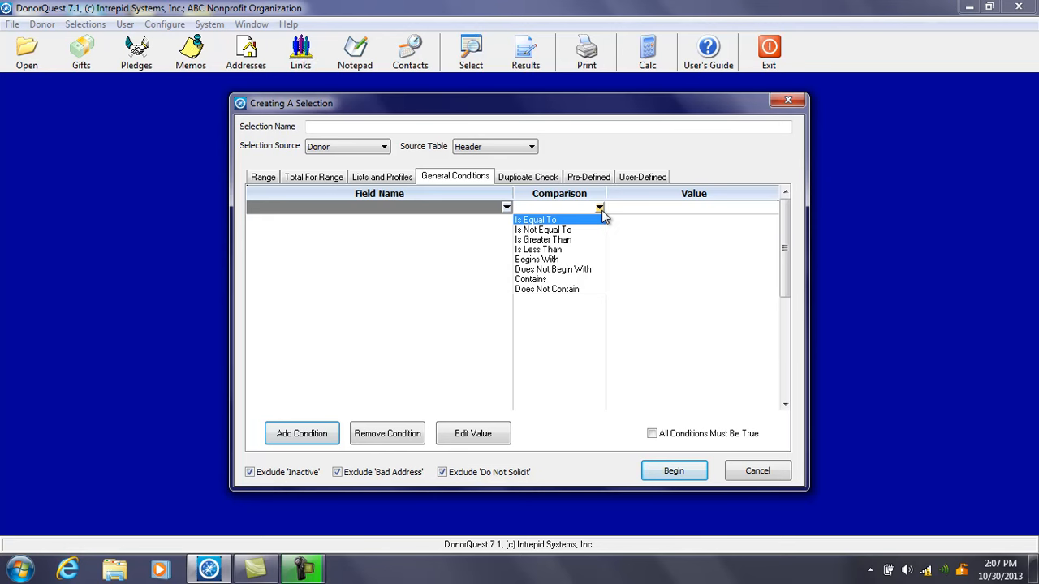
left_click(503, 127)
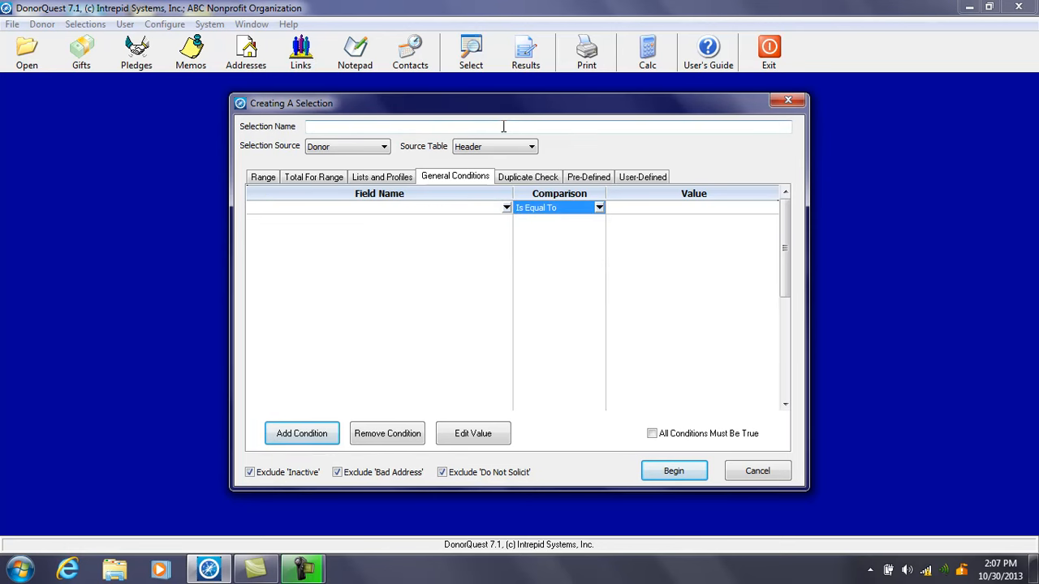
type("All donor")
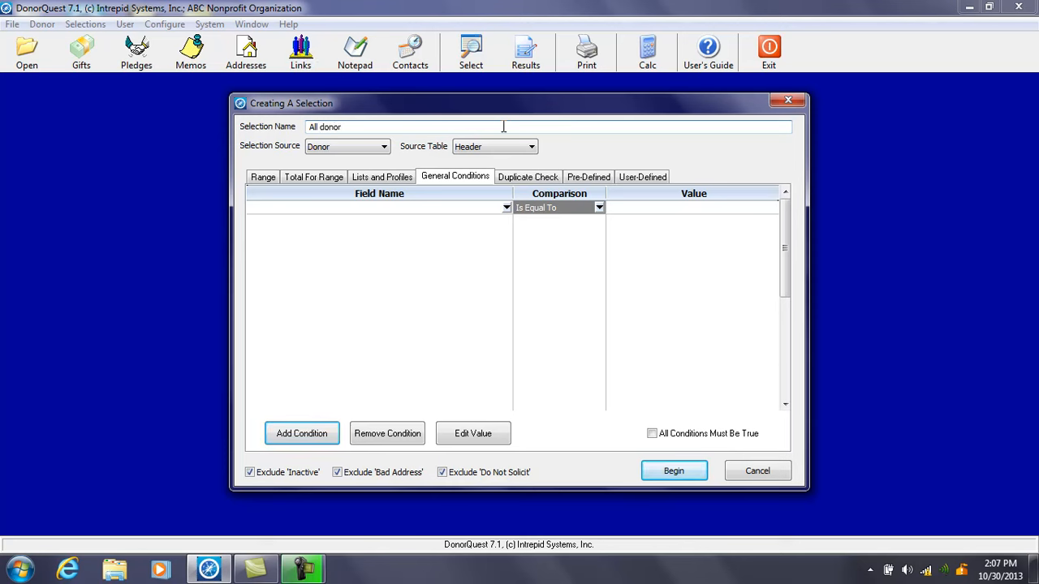
type("s who's last name begins with B")
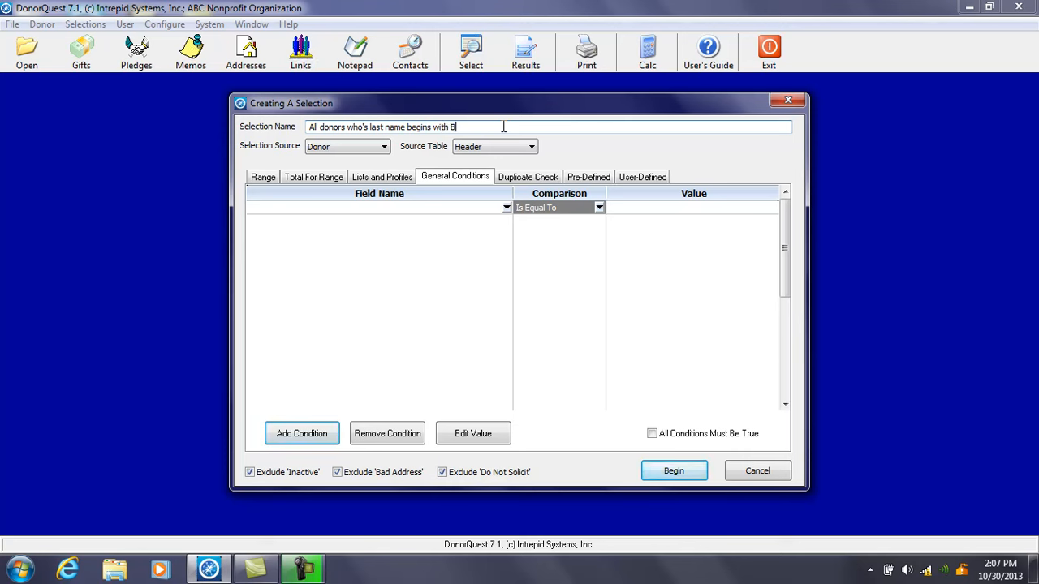
Define the general condition as .Last_Name. Begins With "B".
left_click(507, 208)
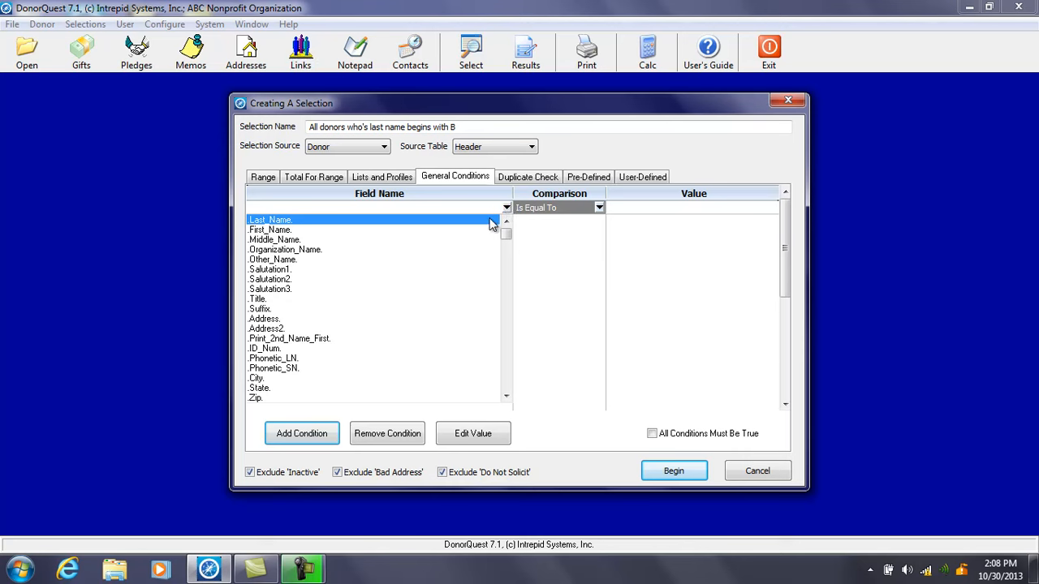
left_click(487, 221)
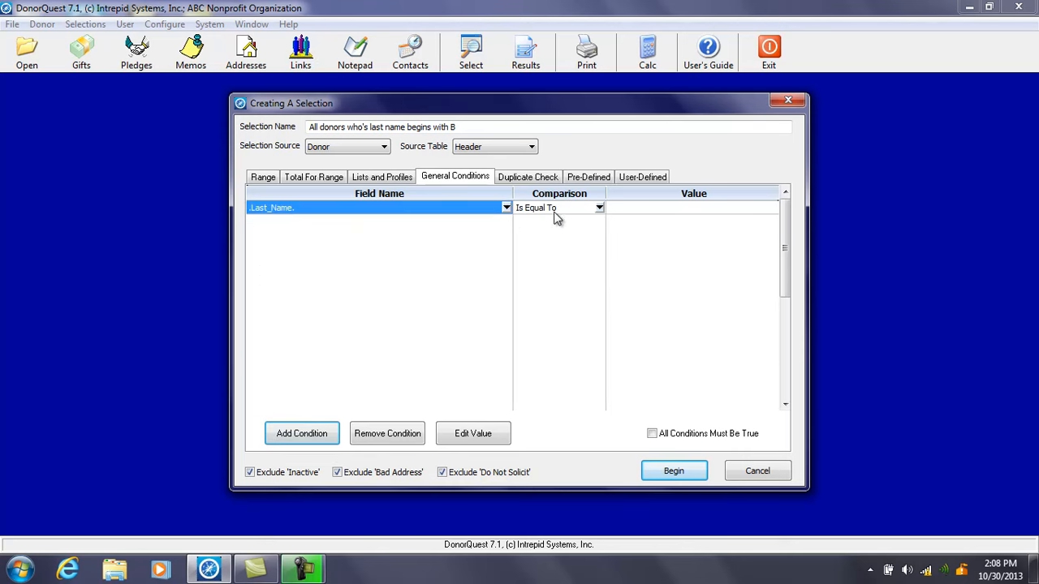
left_click(599, 209)
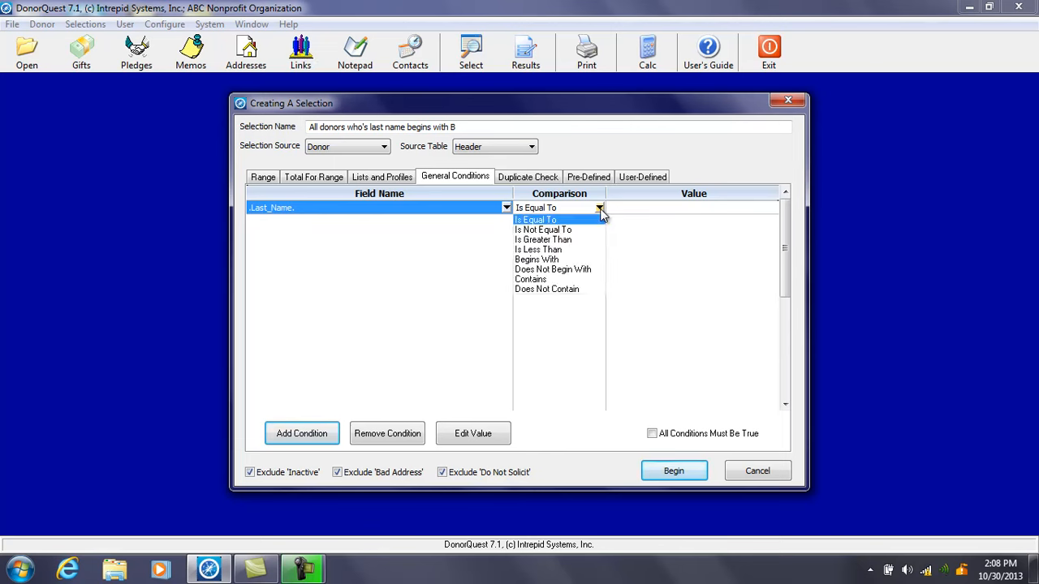
left_click(567, 260)
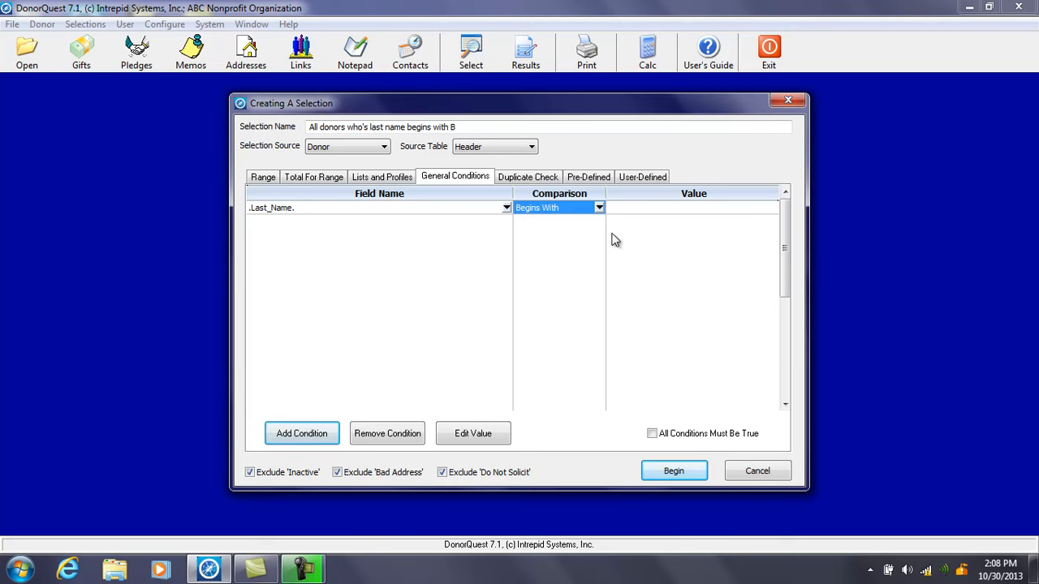
left_click(649, 214)
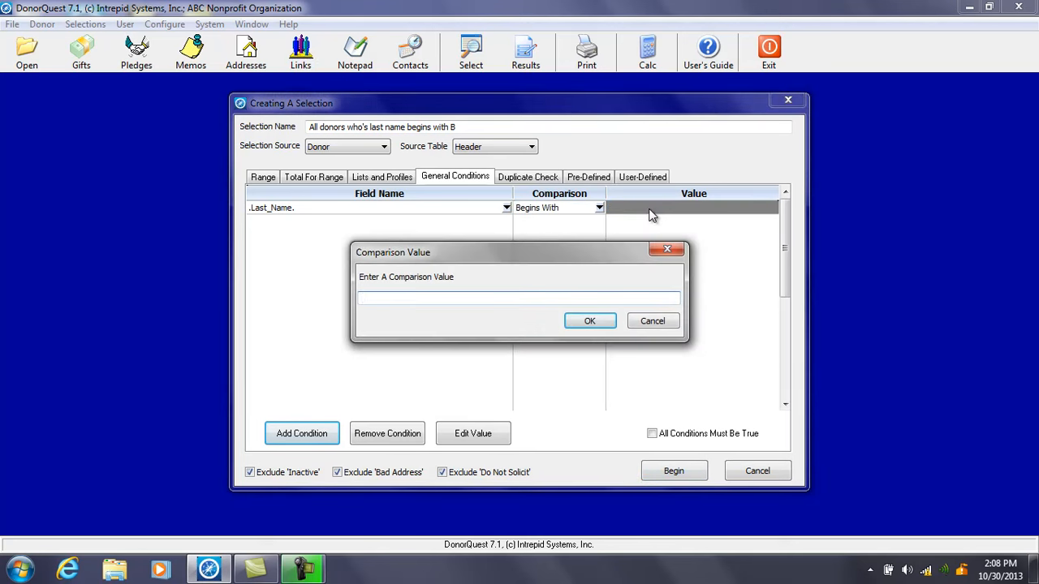
type("B")
left_click(586, 323)
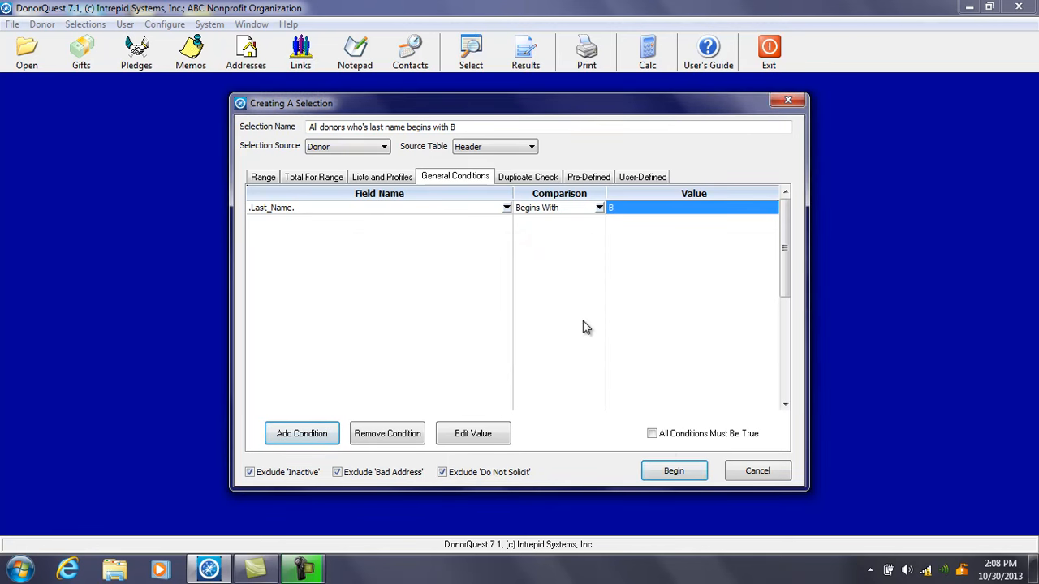
Run the last-name selection and view its matching donors.
left_click(668, 471)
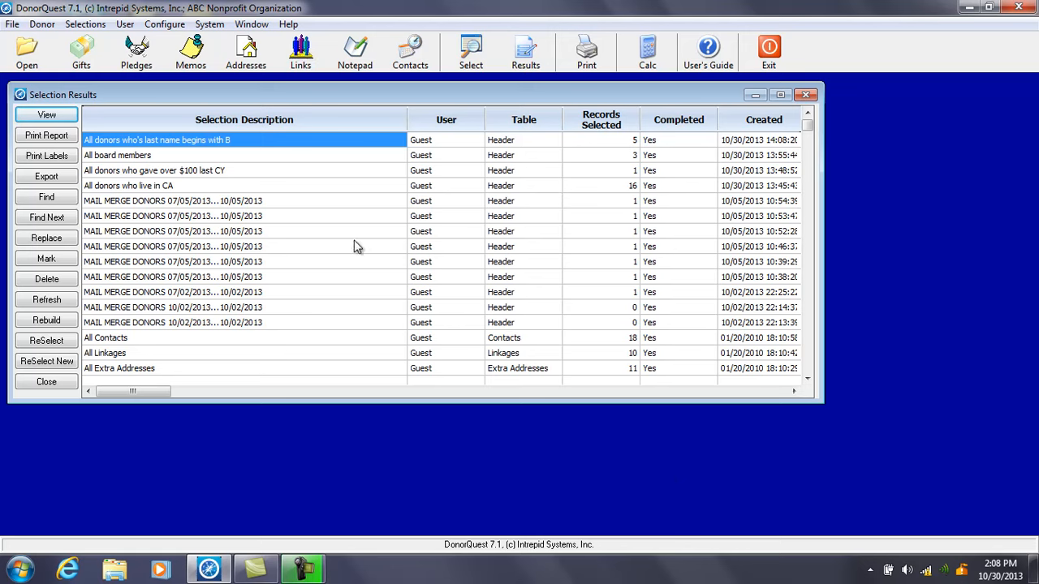
left_click(46, 115)
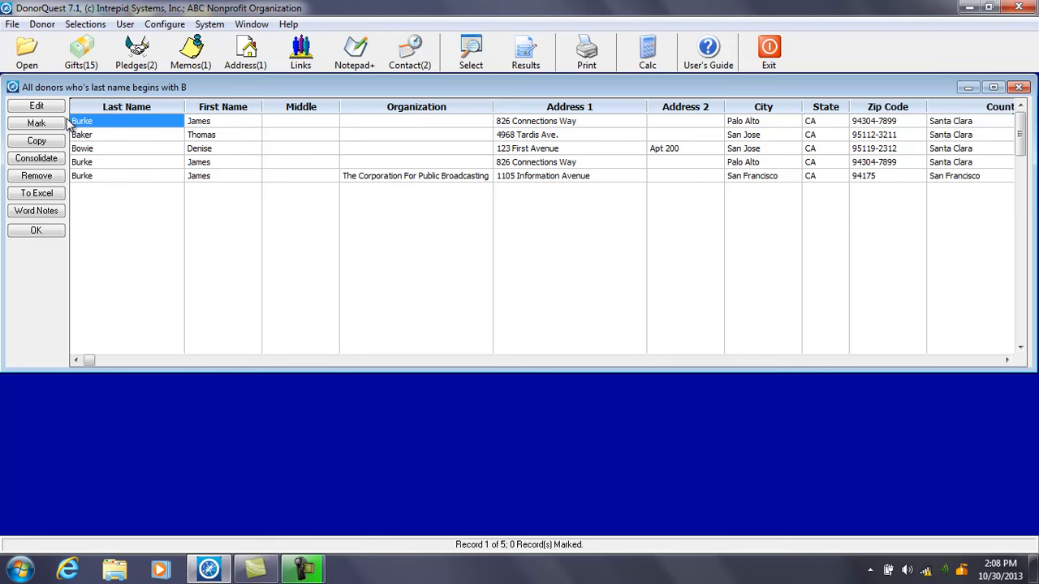
Start another donor selection and apply the default fields for its duplicate check.
left_click(470, 56)
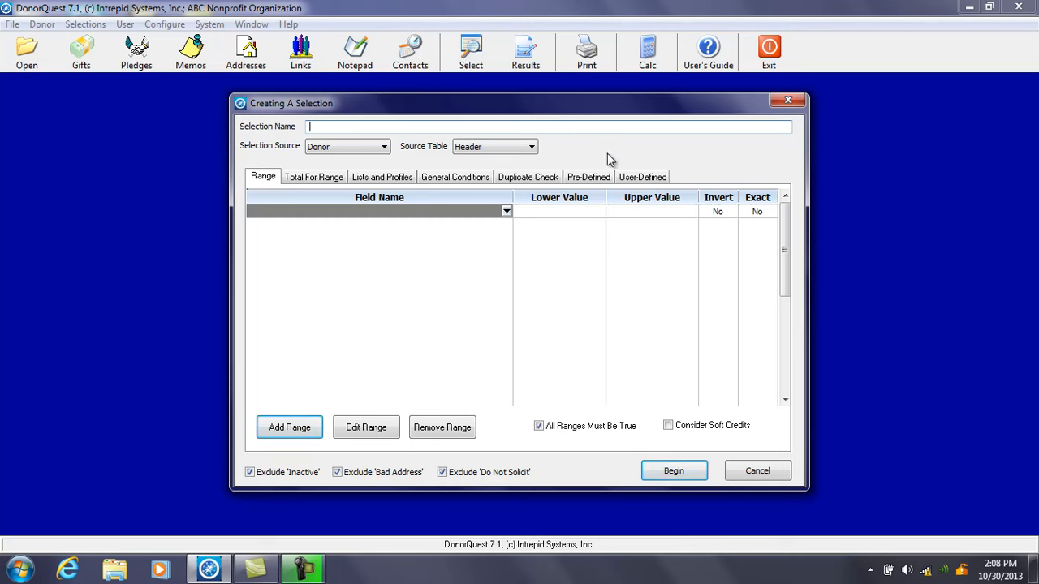
left_click(550, 176)
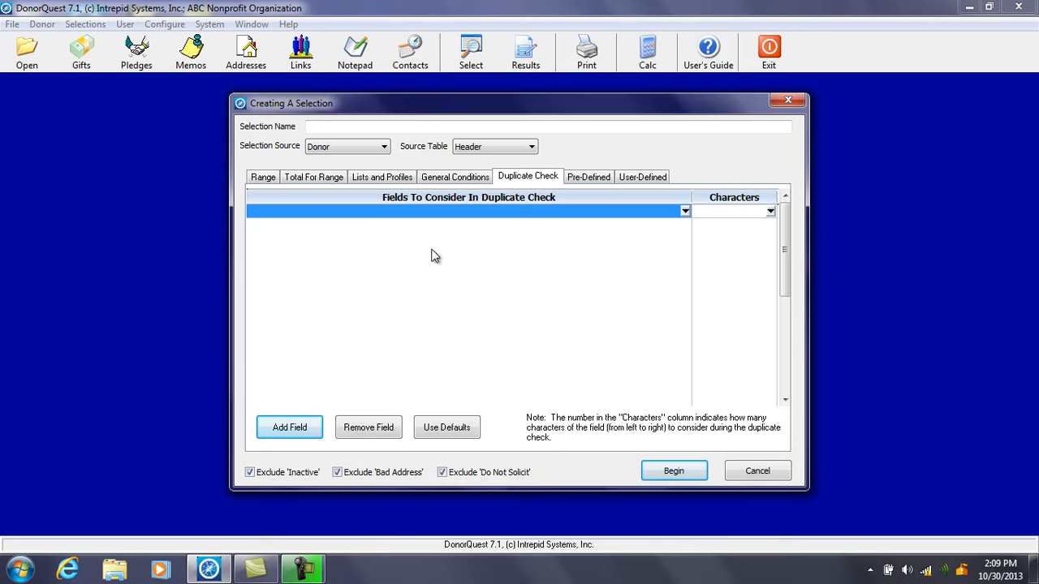
left_click(448, 427)
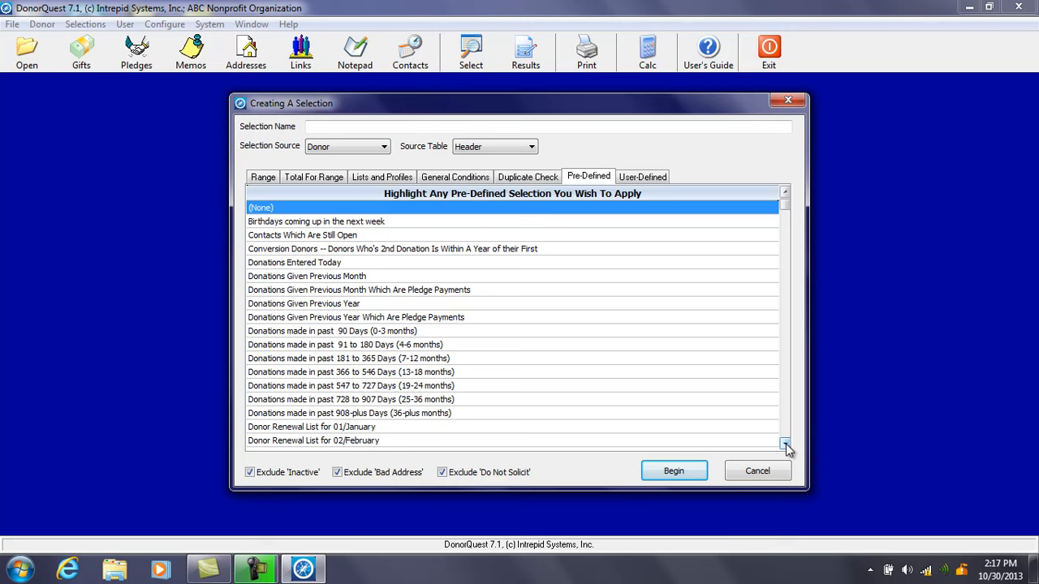
Look through the list of pre-defined selections, from birthdays and donation periods to renewal lists and donor giving patterns.
key("Down")
key("Down")
key("Down")
key("Down")
key("Down")
key("Down")
key("Down")
key("Down")
key("Down")
key("Down")
key("Down")
key("Down")
key("Down")
key("Down")
key("Down")
key("Down")
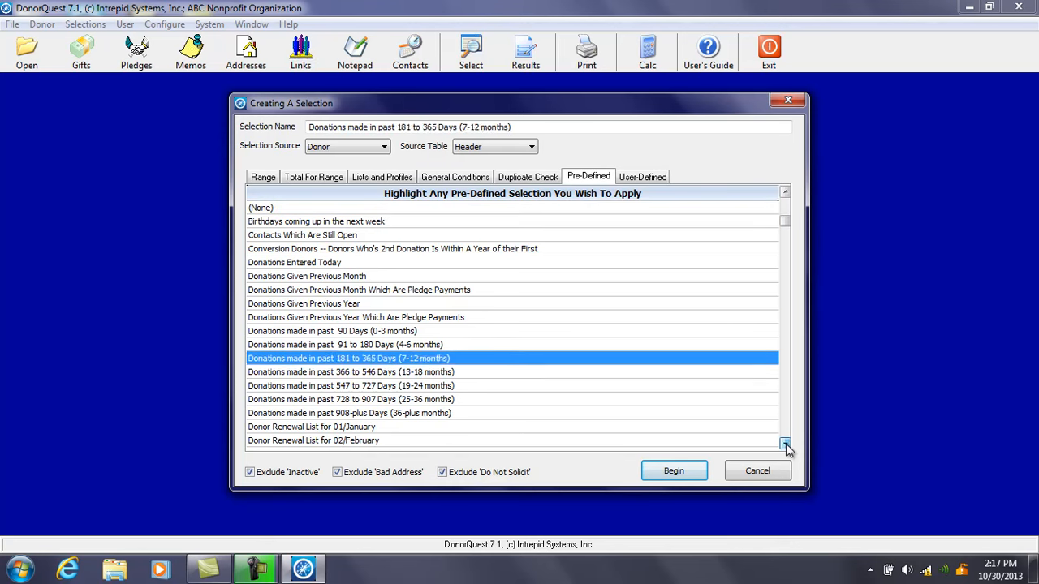
key("Down")
key("Down")
key("Down")
key("Down")
key("Down")
key("Down")
key("Down")
key("Down")
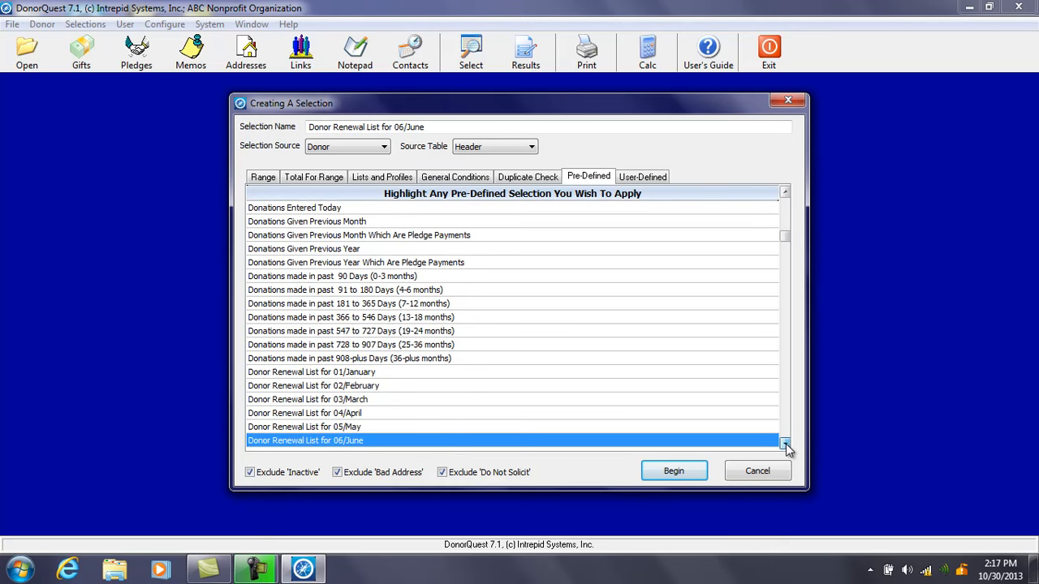
key("Down")
key("Down")
key("Down")
key("Down")
key("Down")
key("Down")
key("Down")
key("Down")
key("Down")
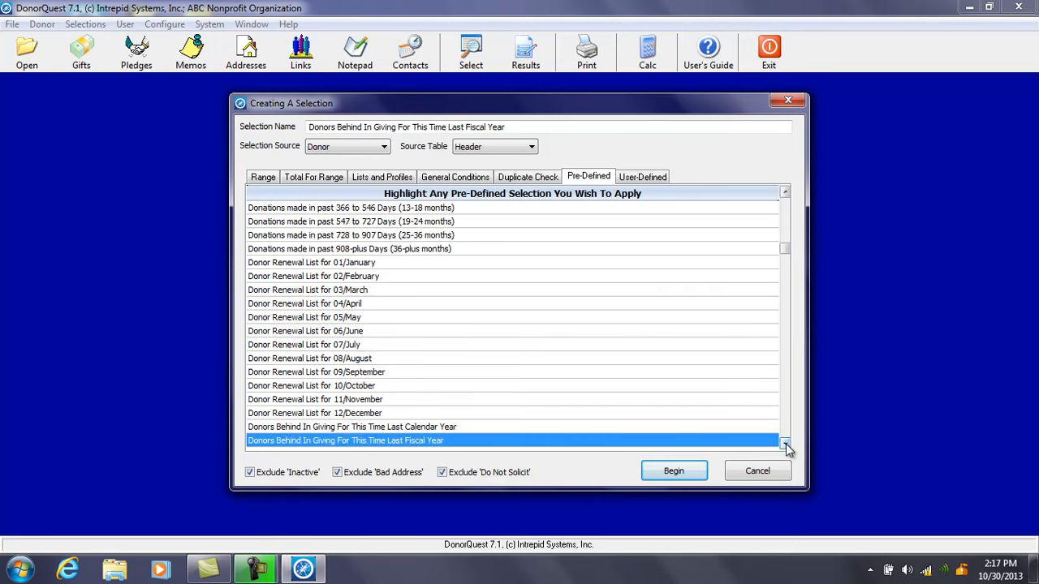
key("Down")
key("Down")
key("Down")
key("Down")
key("Down")
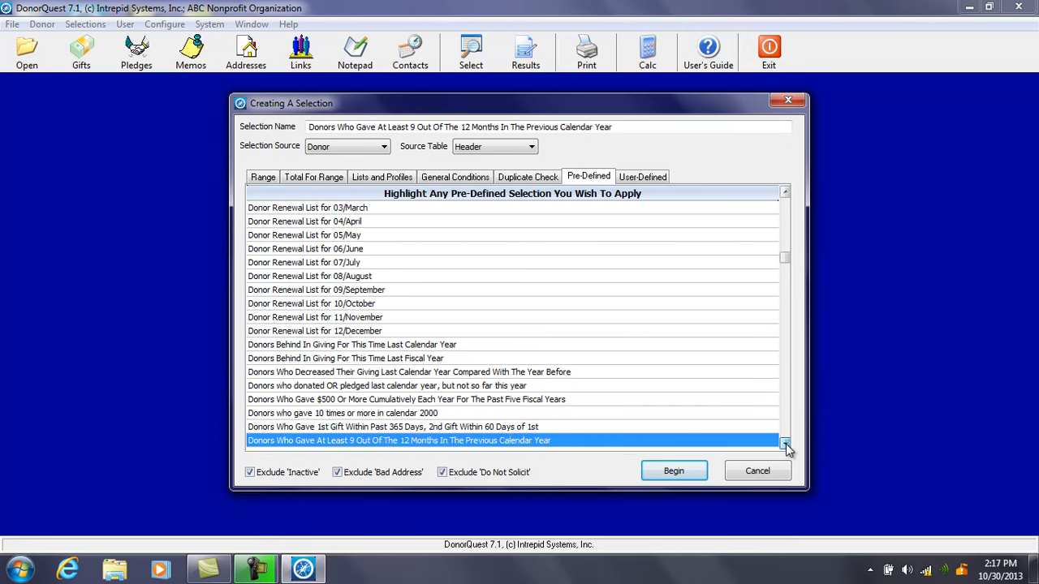
key("Down")
key("Down")
key("Down")
key("Down")
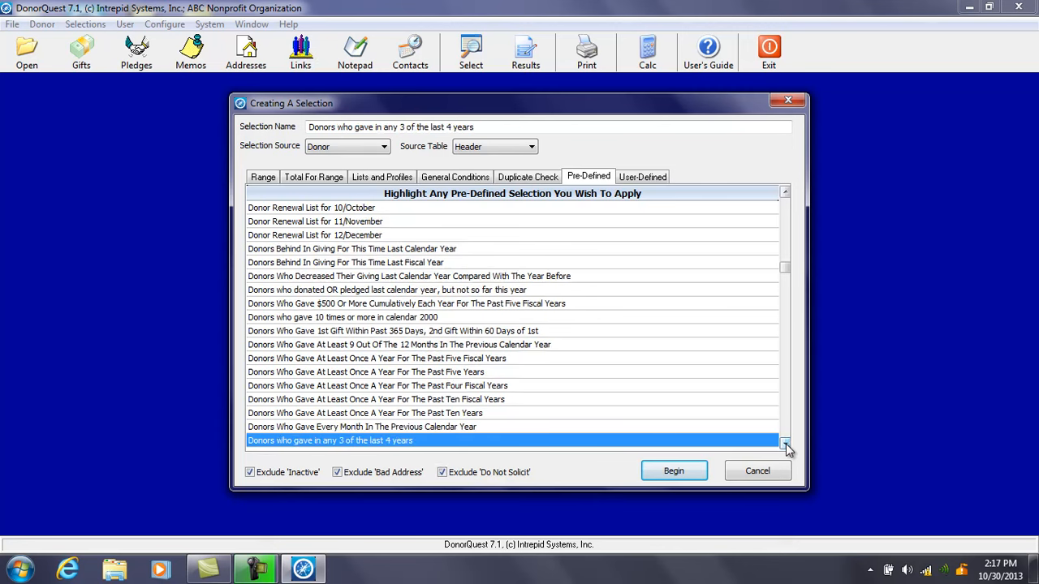
left_click(786, 445)
left_click(786, 445)
left_click(786, 445)
left_click(786, 444)
left_click(787, 444)
left_click(786, 445)
left_click(787, 444)
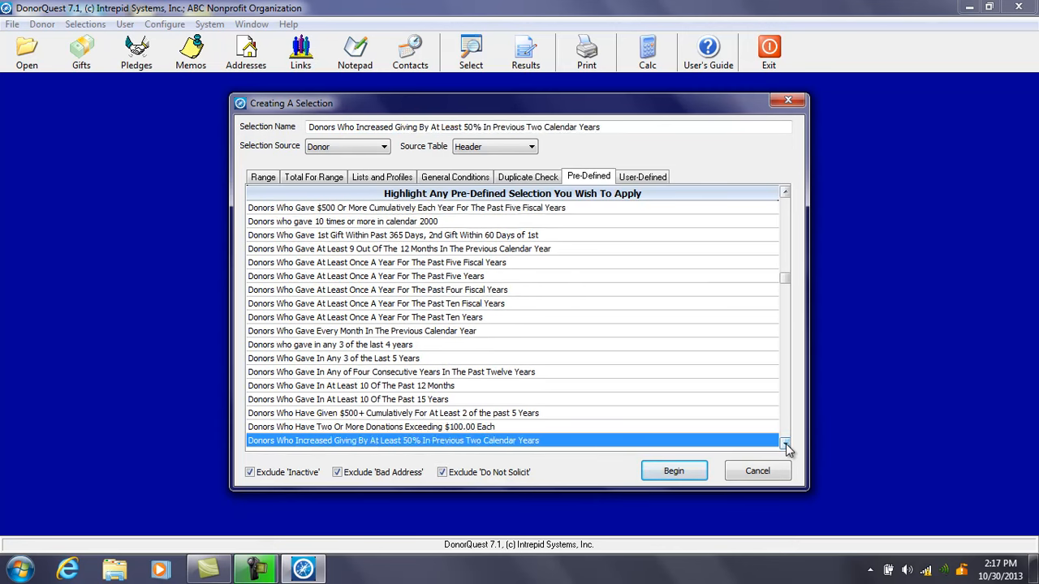
left_click(786, 445)
left_click(787, 444)
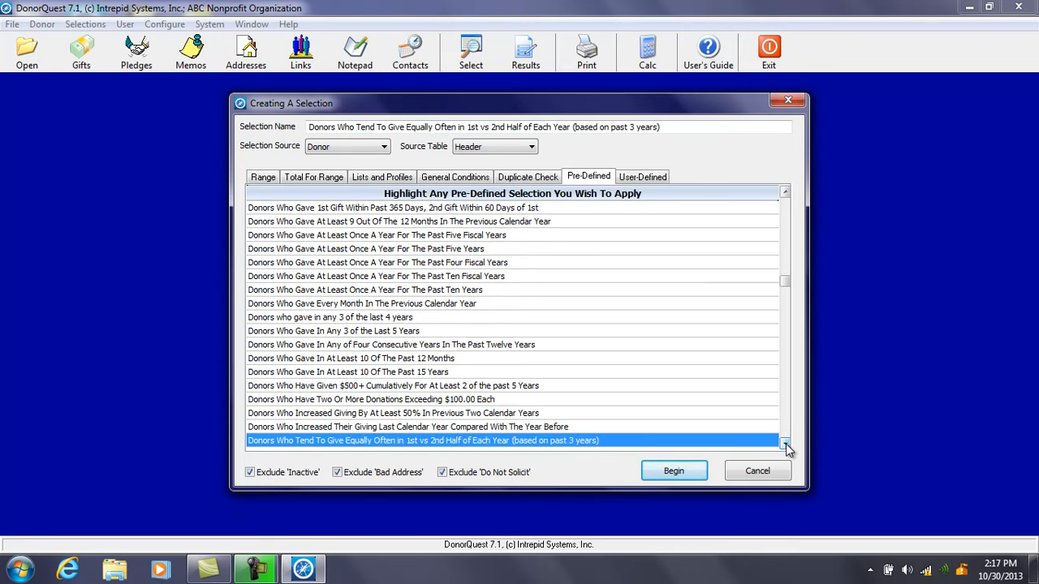
Run the pre-defined selection "Donors Who Have Two Or More Donations Exceeding $100.00 Each" and view its matching donors.
left_click(460, 401)
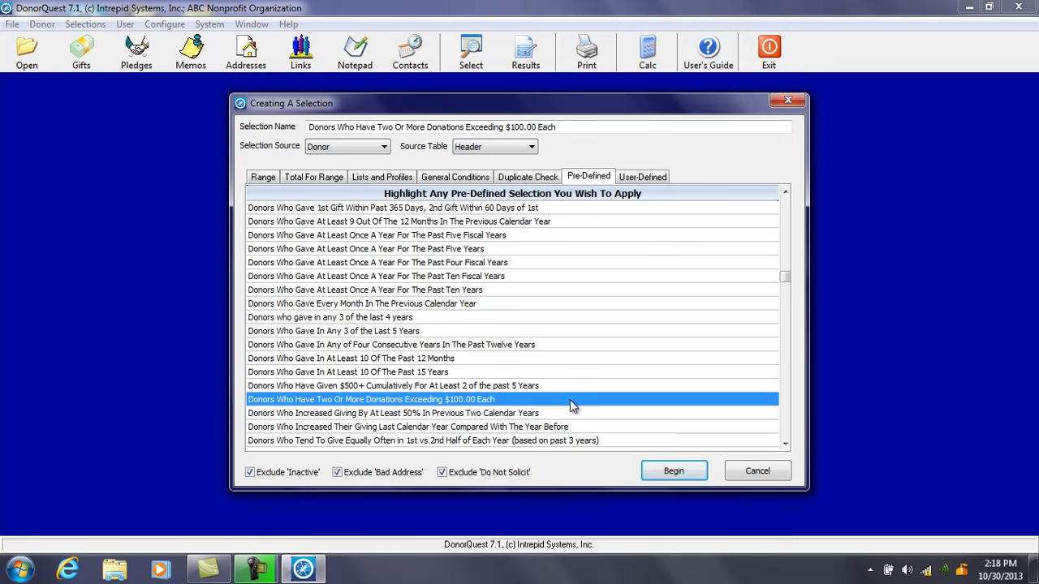
left_click(657, 473)
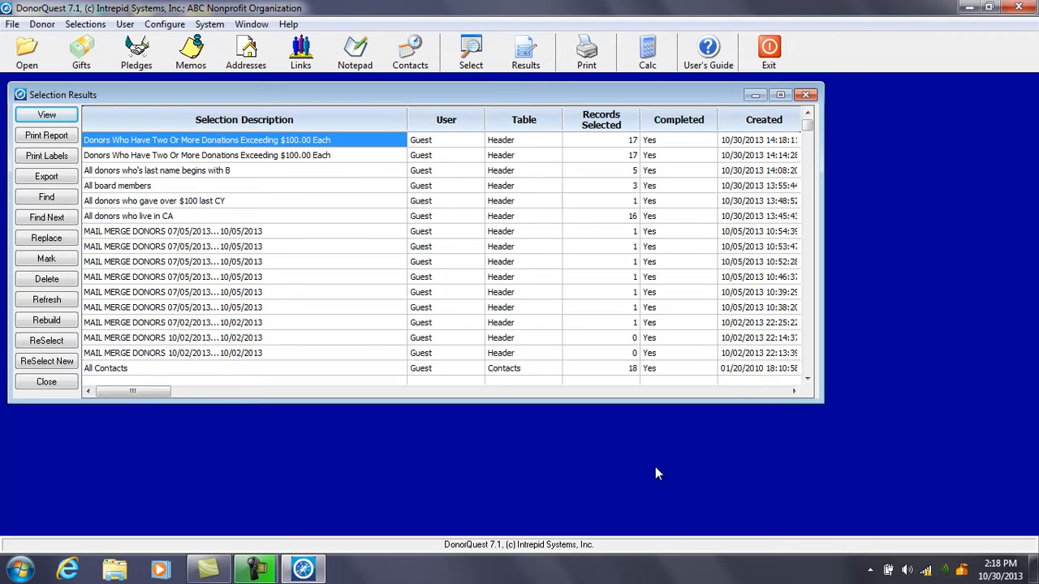
left_click(46, 116)
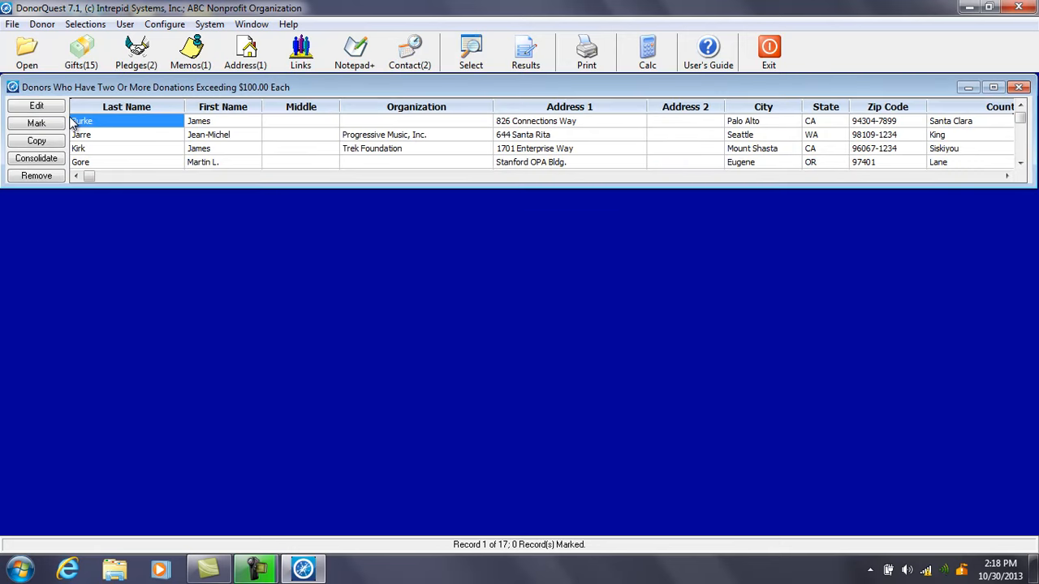
Open the first donor's gift history and tile the donor list and donations windows one above the other.
left_click(91, 64)
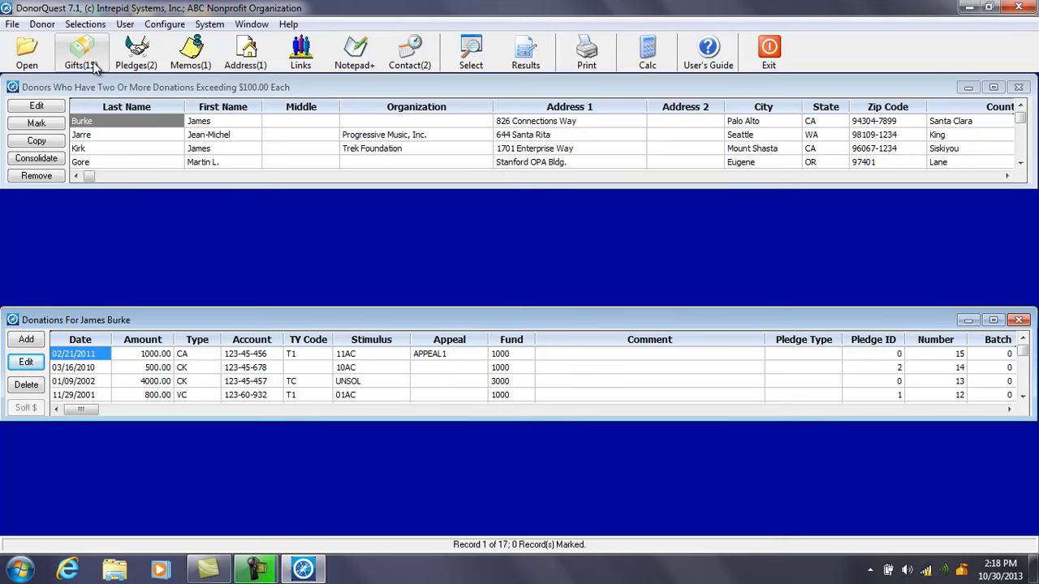
left_click(250, 25)
left_click(260, 42)
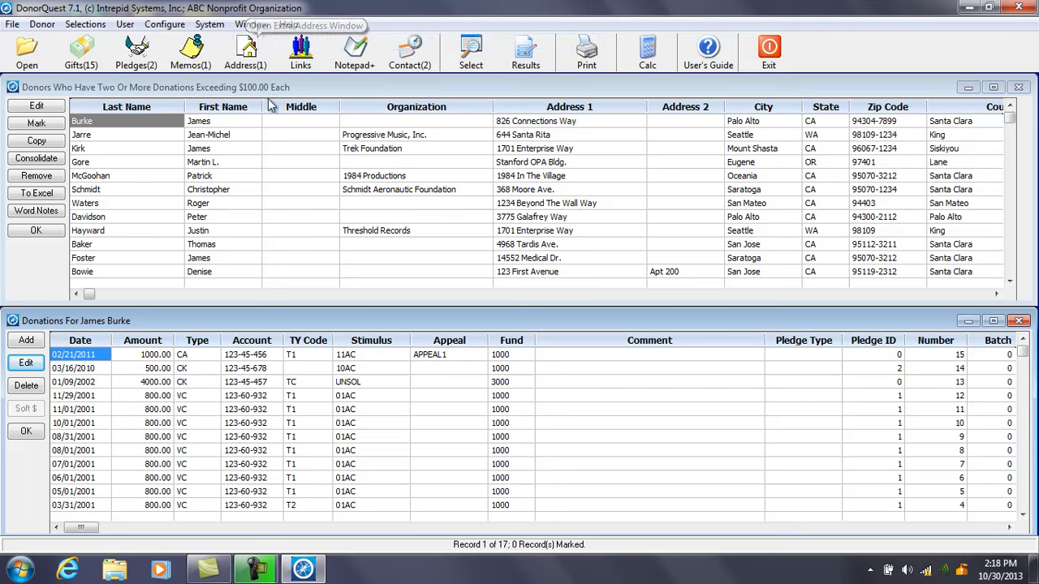
Go through the first few matching donors, compare their donation amounts, and return to the first donor.
key("Down")
left_click(140, 128)
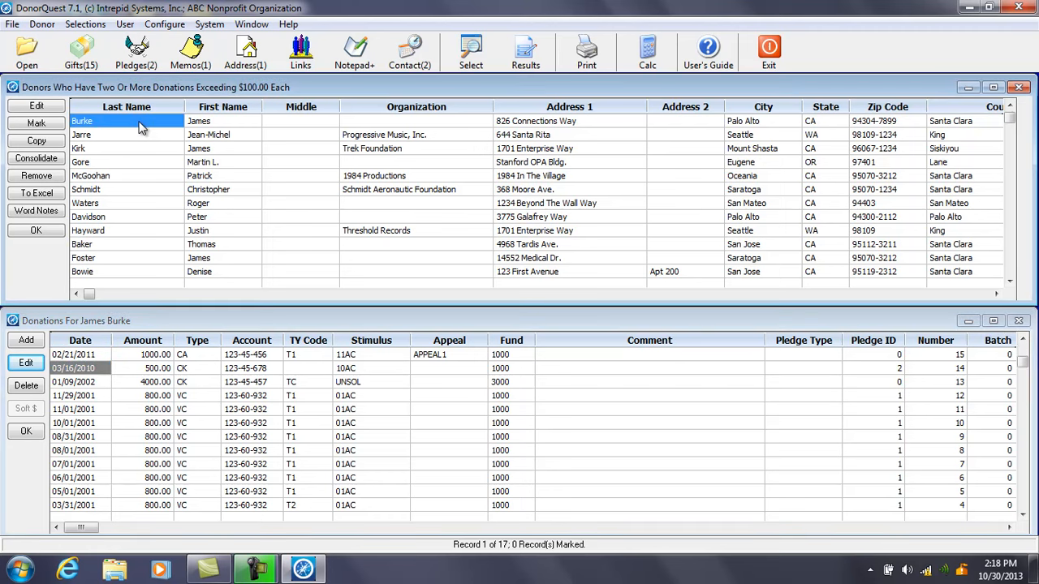
key("Down")
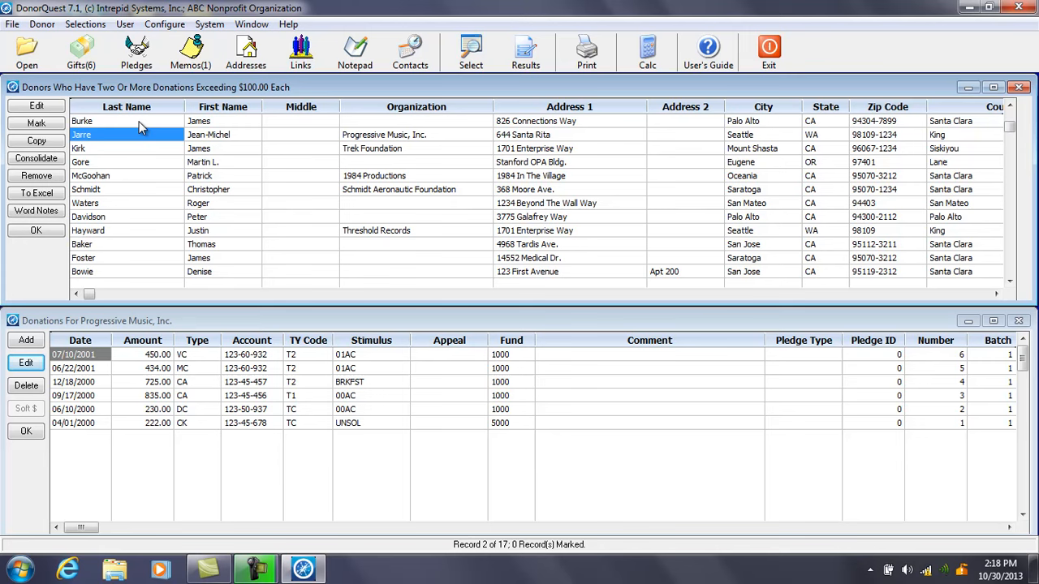
key("Down")
key("Down")
key("Up")
key("Up")
key("Up")
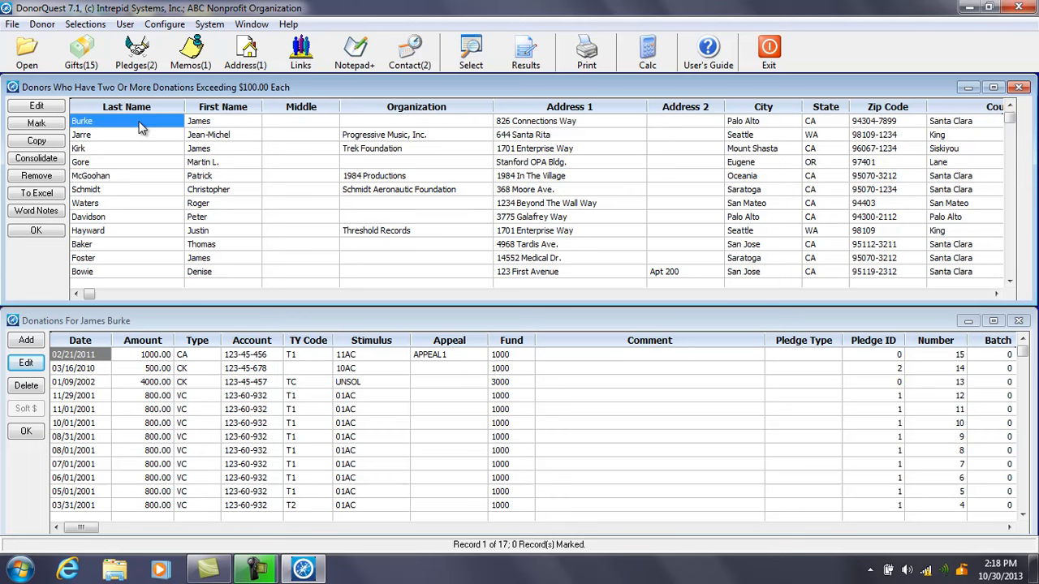
Go down the matching donors one by one from the first to the eighth and review each one's donation history.
key("Down")
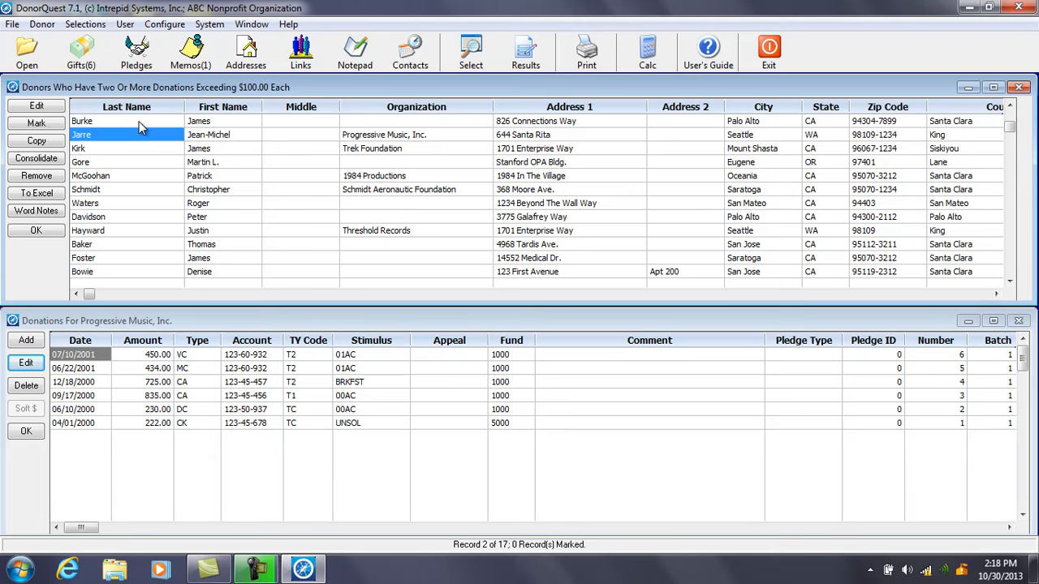
key("Down")
key("Down")
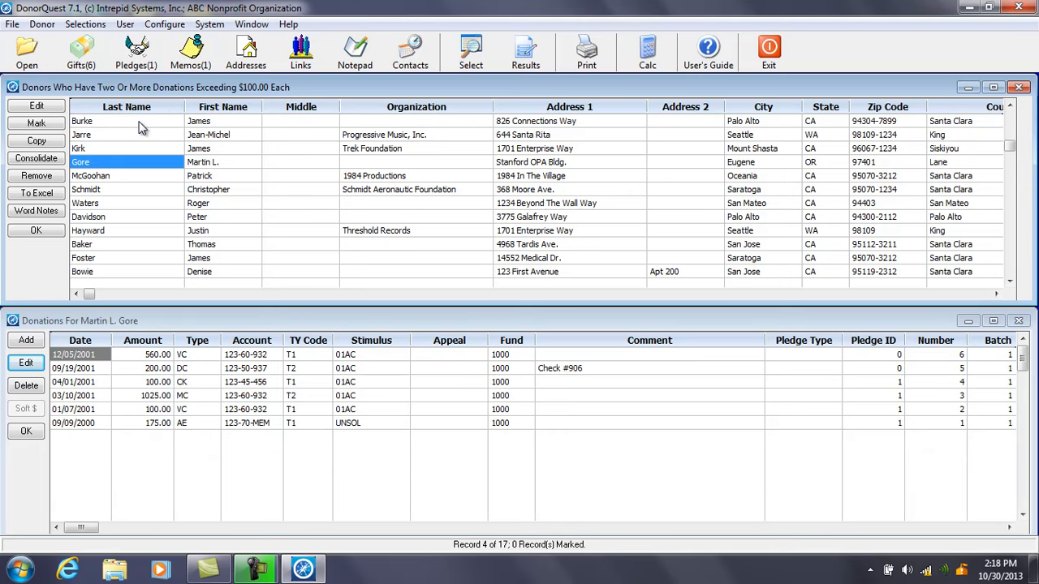
key("Down")
key("Down")
key("Down")
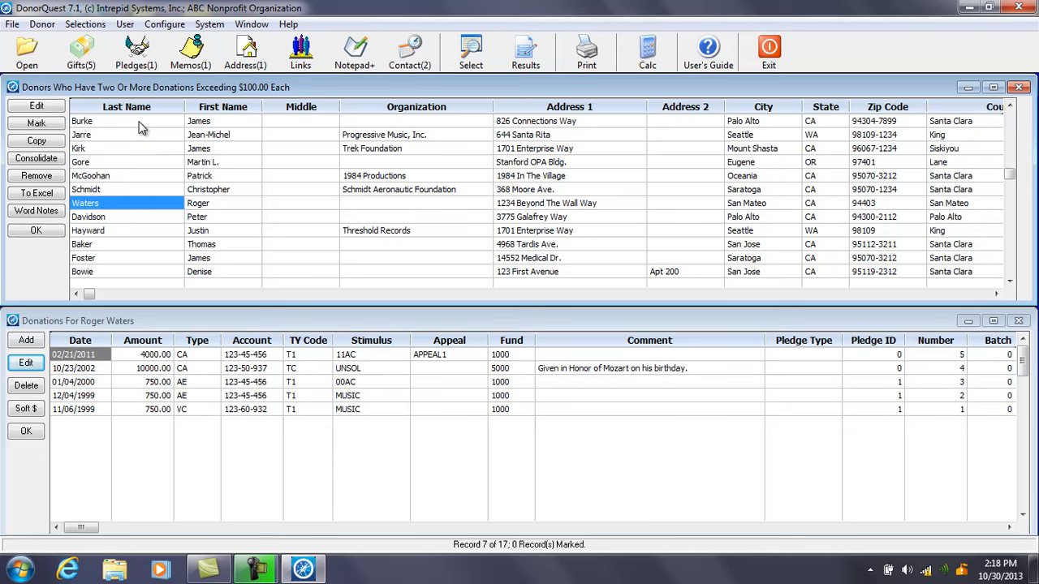
key("Down")
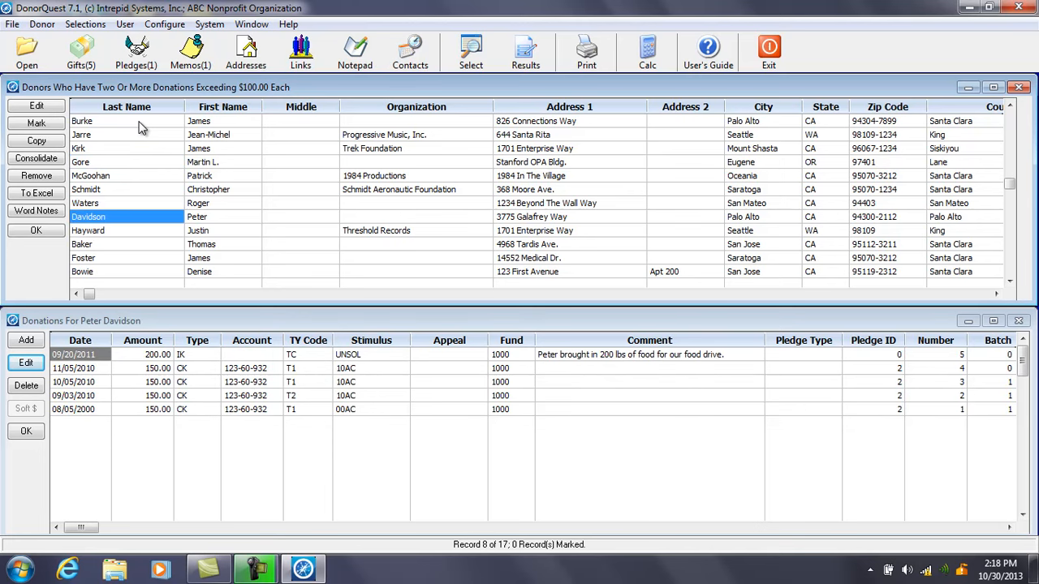
Start a new blank selection and look through the available selection sources and source tables without choosing another one.
left_click(482, 64)
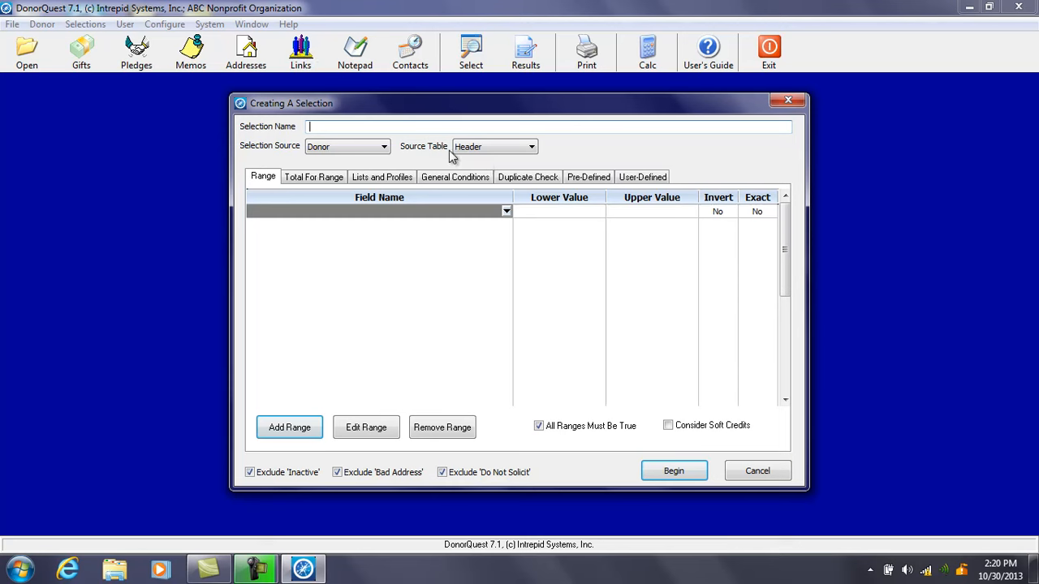
left_click(385, 147)
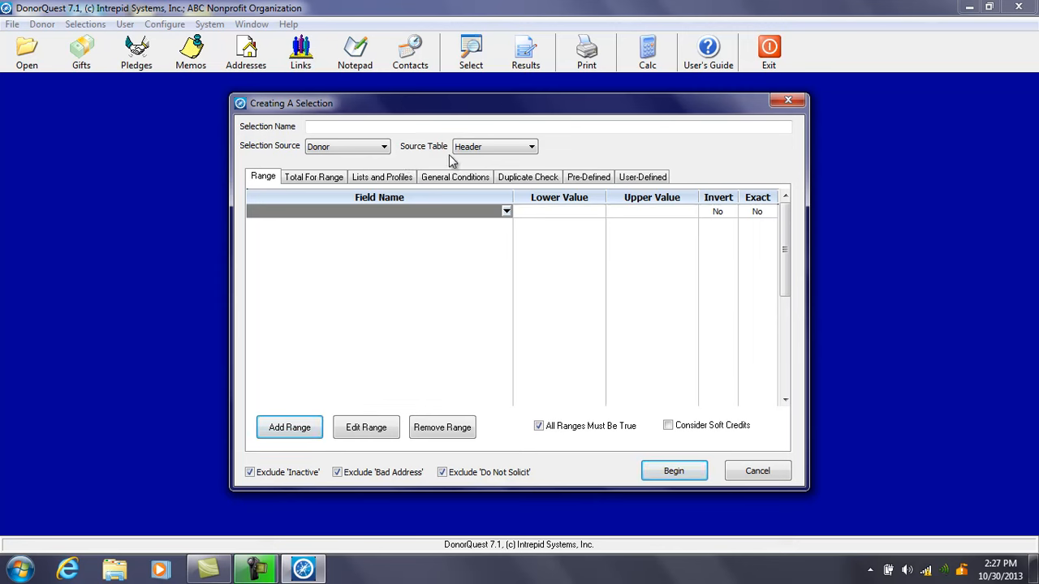
left_click(532, 149)
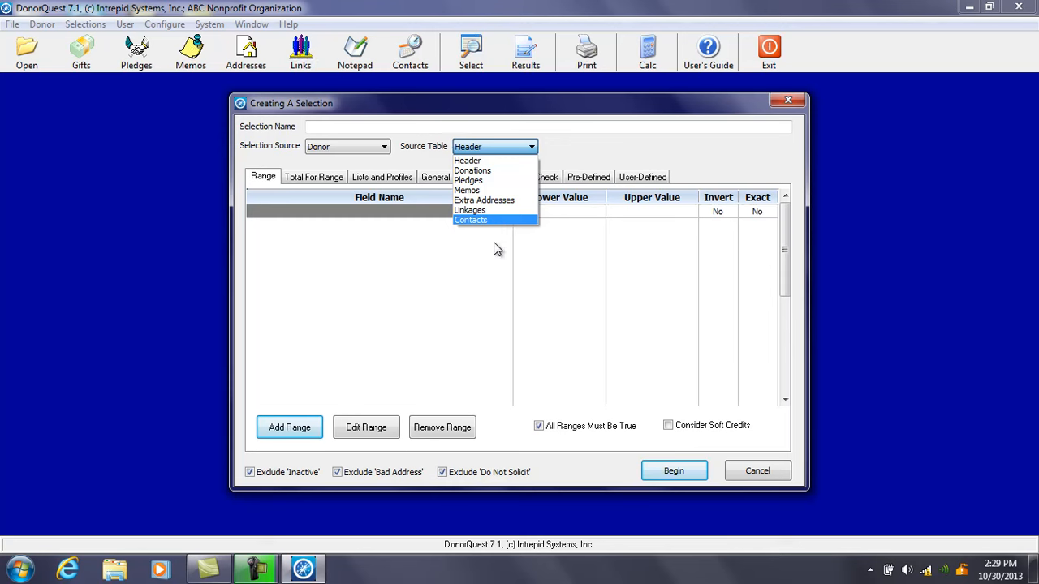
left_click(495, 312)
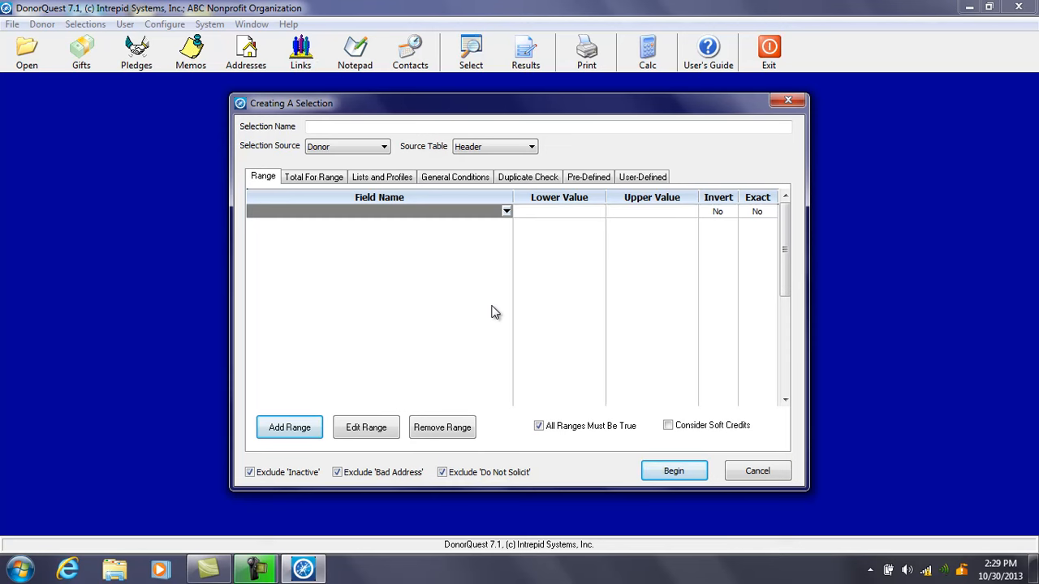